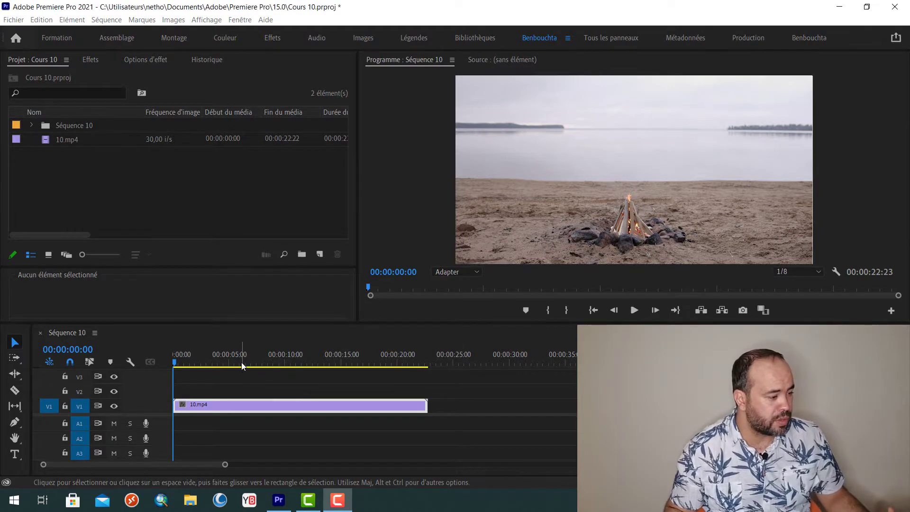
Move the playhead to 00:00:01:11 in Séquence 10
{"action": "mouse_move", "coordinate": [241, 365]}
{"action": "left_mouse_down"}
{"action": "mouse_move", "coordinate": [259, 363]}
{"action": "mouse_move", "coordinate": [188, 363]}
{"action": "left_mouse_up"}
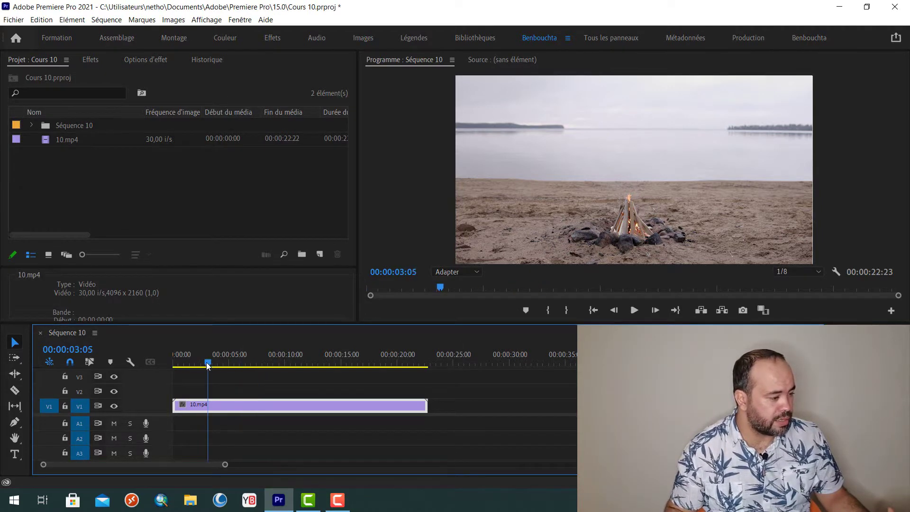
Add a default text layer at 00:00:01:11, then move the playhead to 00:00:07:17
{"action": "left_click", "coordinate": [173, 20]}
{"action": "mouse_move", "coordinate": [251, 49]}
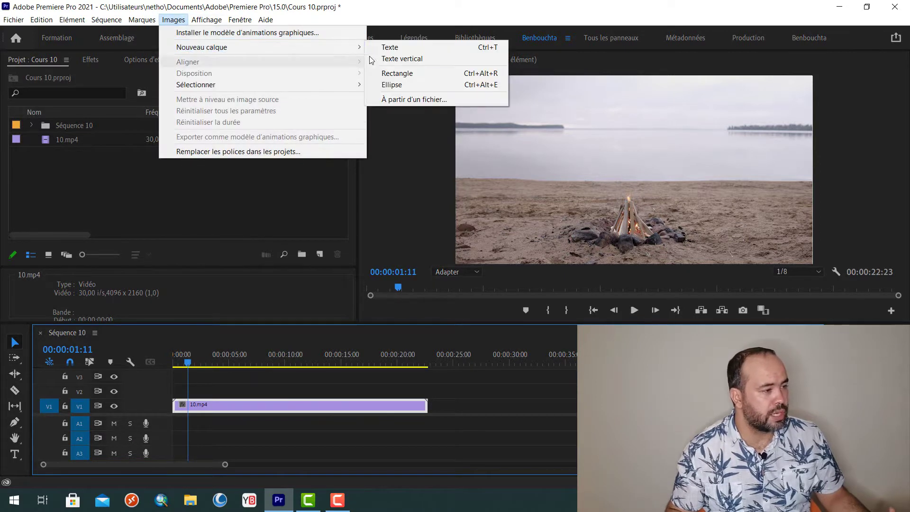
{"action": "left_click", "coordinate": [396, 47]}
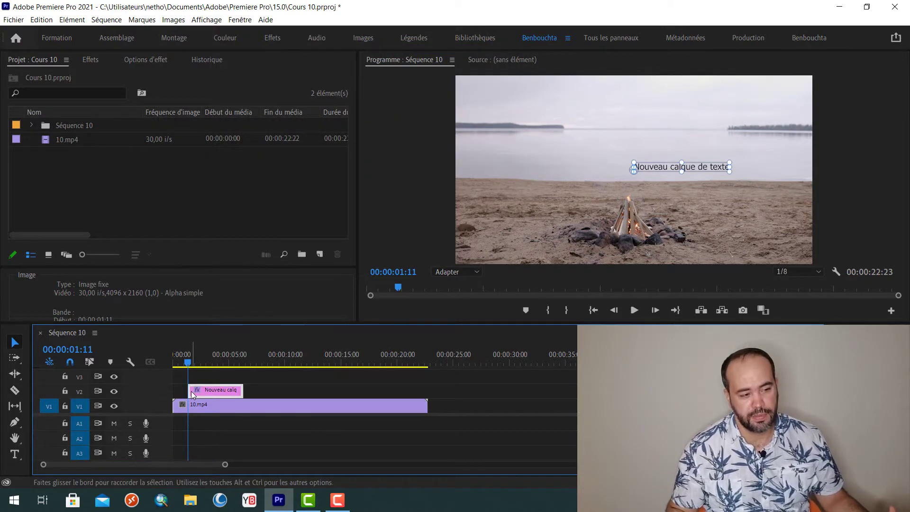
{"action": "left_click", "coordinate": [258, 363]}
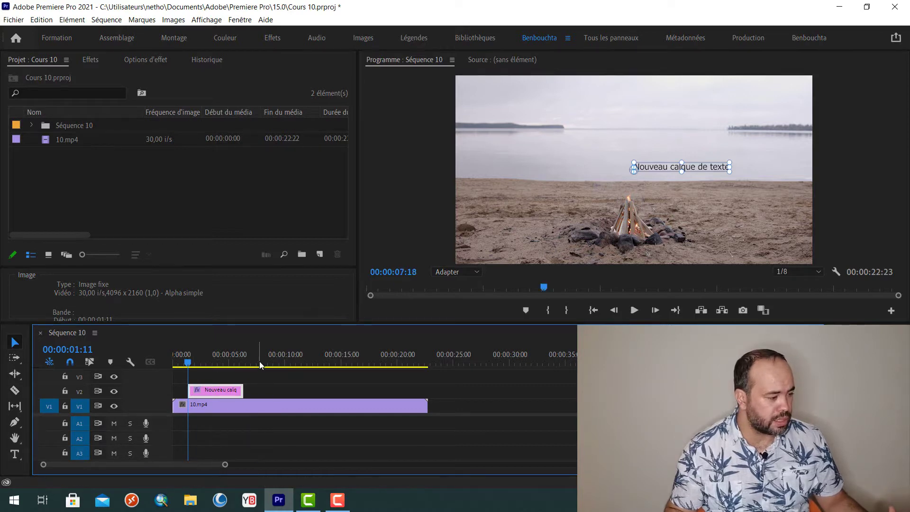
Type a 'maroc tuto' title on the frame and move its clip onto V1 after 10.mp4
{"action": "left_click", "coordinate": [15, 454]}
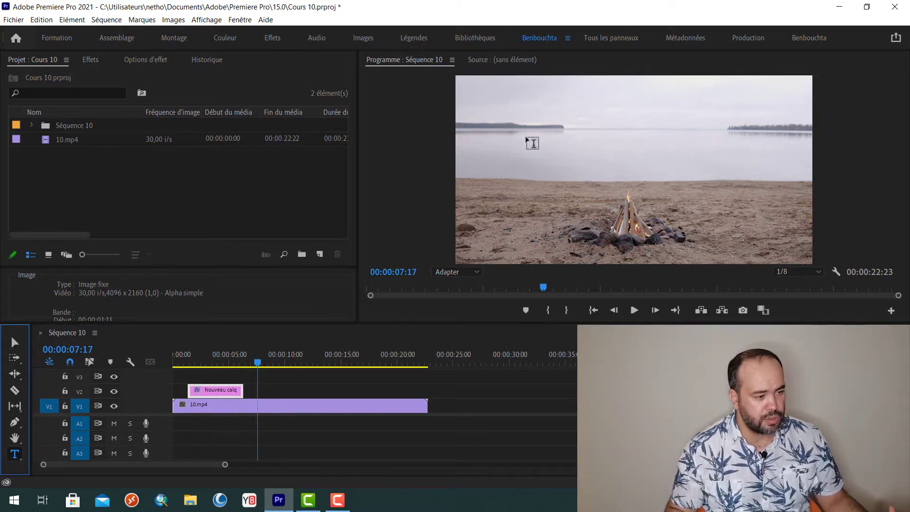
{"action": "left_click", "coordinate": [505, 199]}
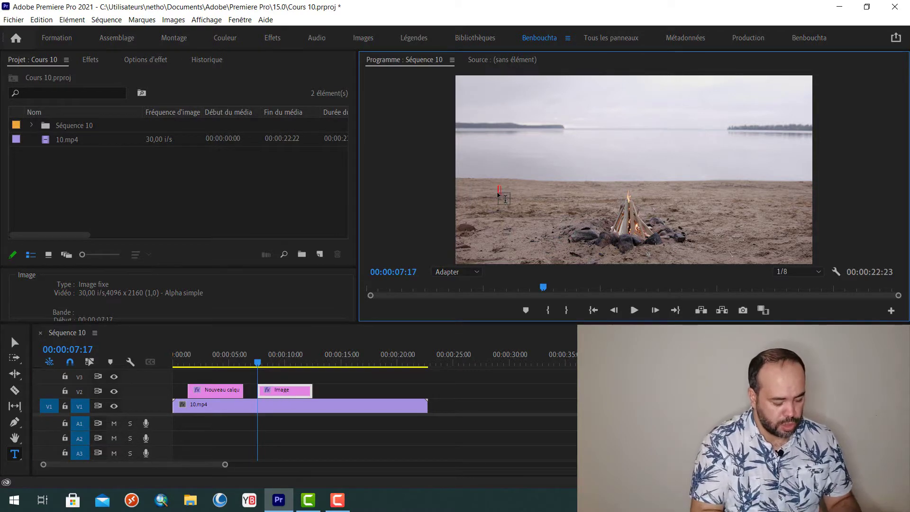
{"action": "type", "text": "maro"}
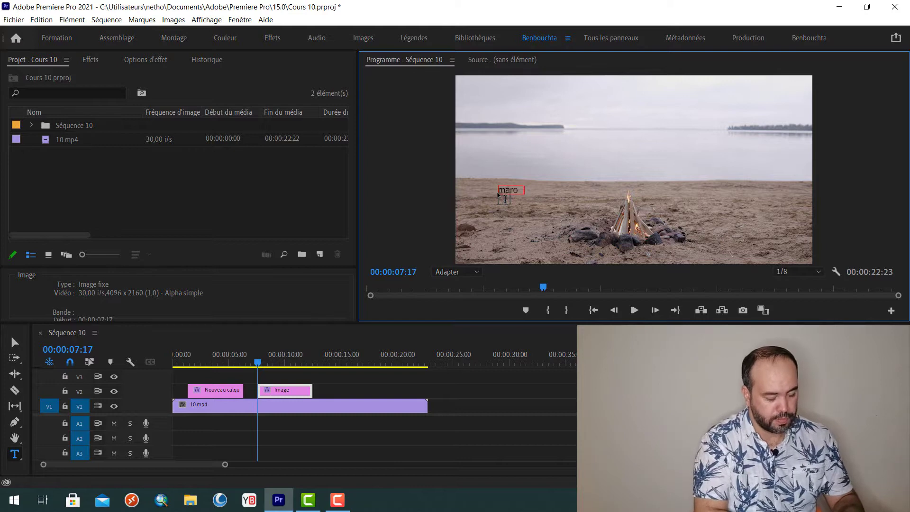
{"action": "type", "text": "c tuto"}
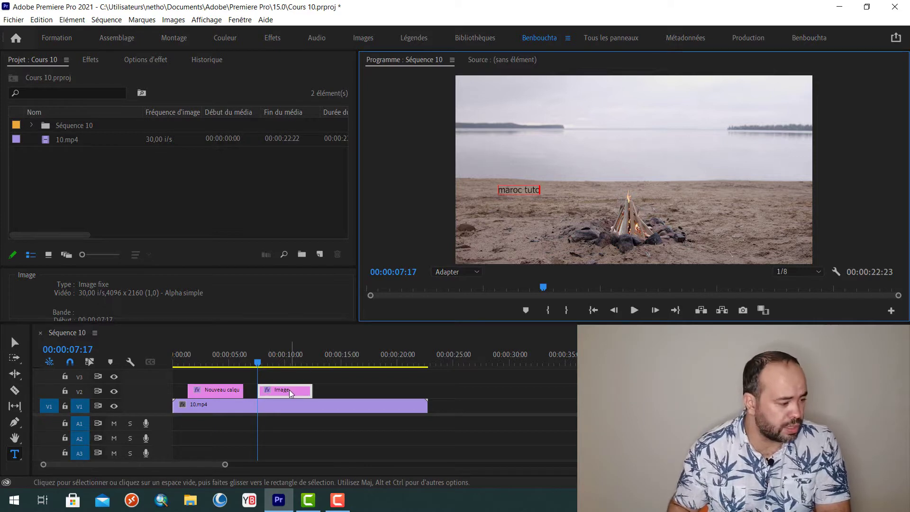
{"action": "left_click_drag", "start_coordinate": [402, 389], "coordinate": [464, 403]}
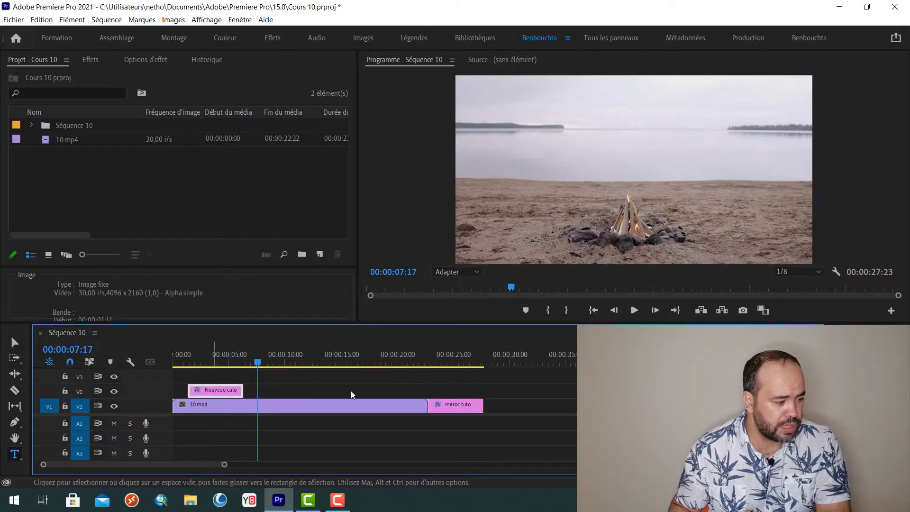
Shift the default title to about 00:00:15, delete the maroc tuto clip, and return to the start
{"action": "left_click_drag", "start_coordinate": [215, 389], "coordinate": [368, 393]}
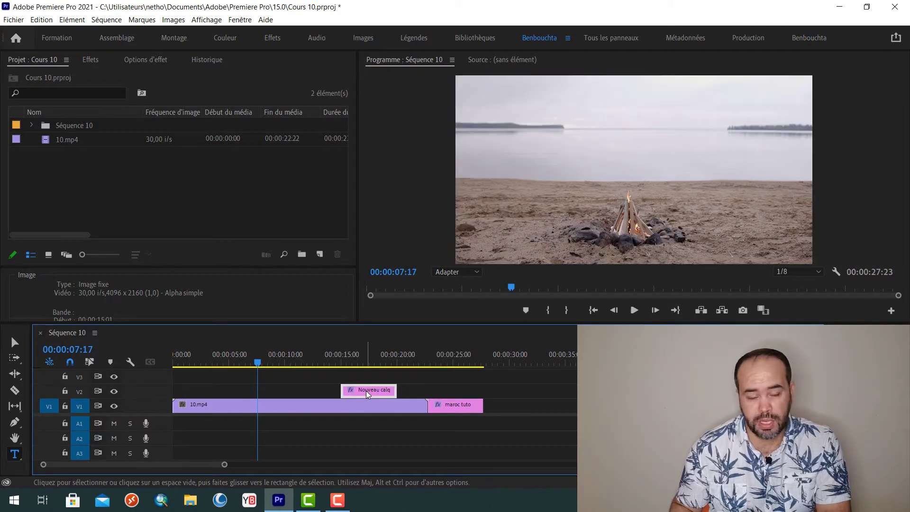
{"action": "left_click", "coordinate": [460, 404]}
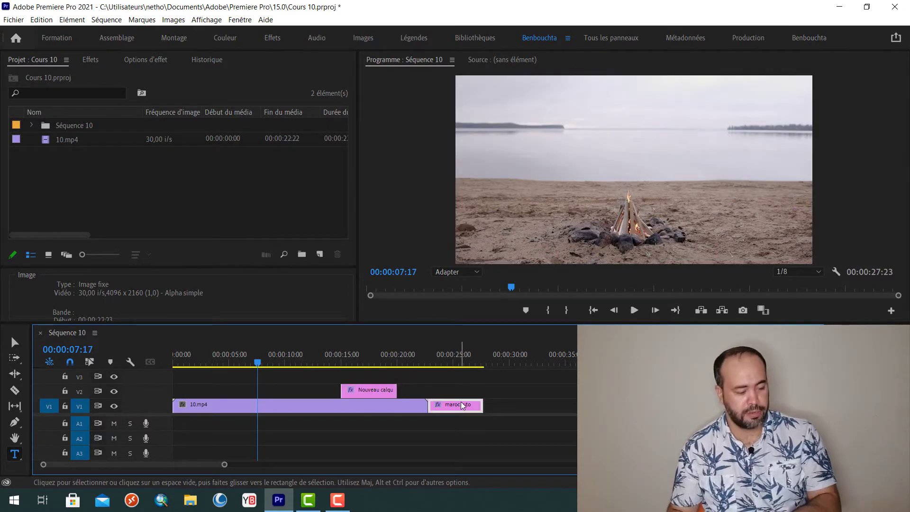
{"action": "key", "text": "Delete"}
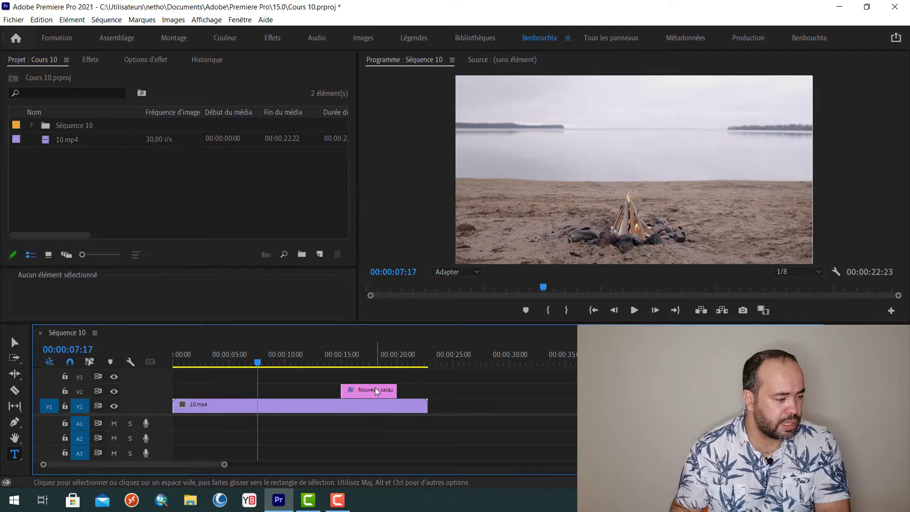
{"action": "left_click", "coordinate": [371, 390]}
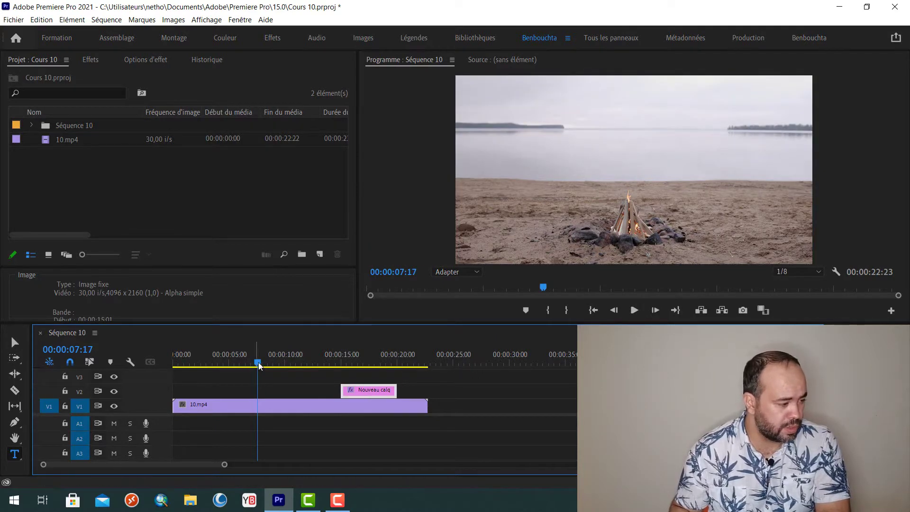
{"action": "key", "text": "Home"}
Move the default title back to 00:00:00:00 and play the sequence to preview it
{"action": "left_click_drag", "start_coordinate": [379, 390], "coordinate": [212, 364]}
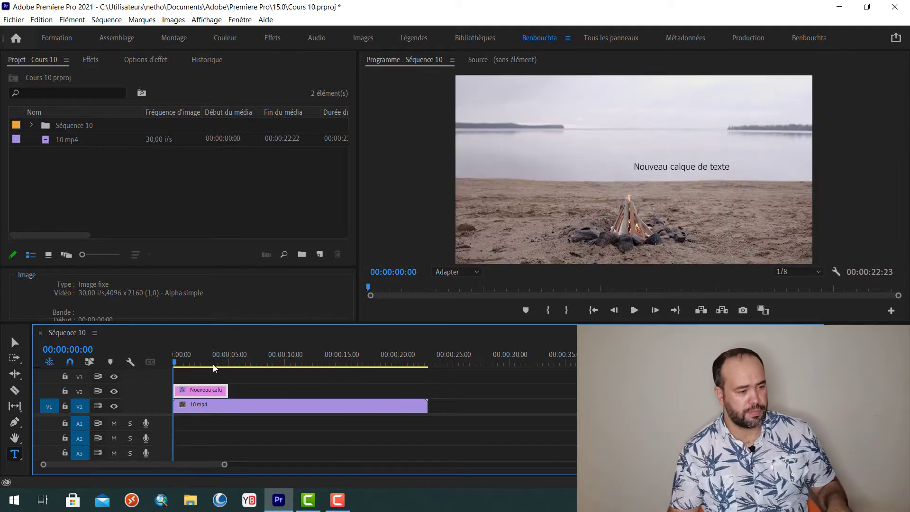
{"action": "key", "text": "space"}
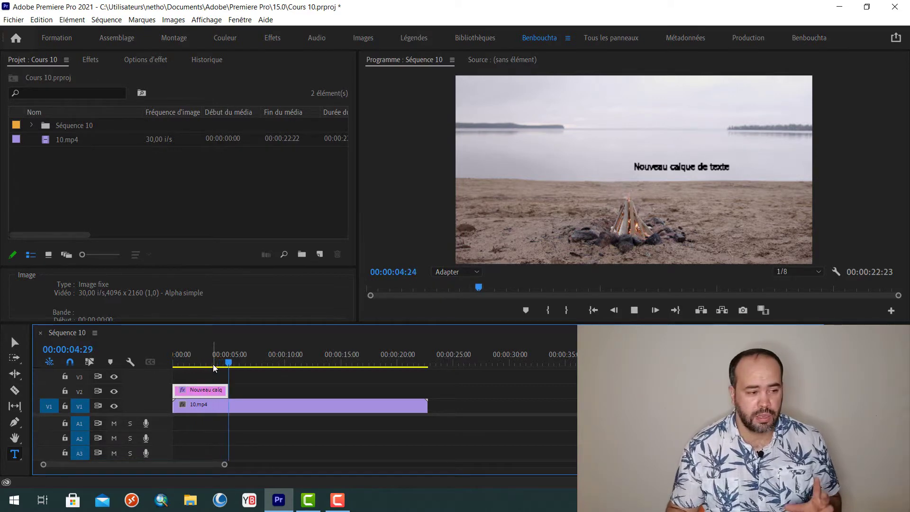
{"action": "key", "text": "space"}
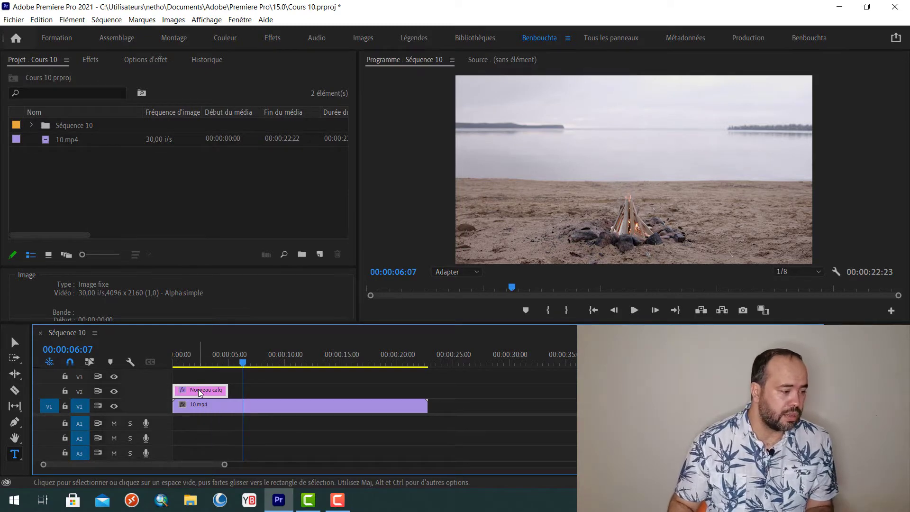
Park the playhead at 00:00:02:18 and select the title text on the frame
{"action": "left_click", "coordinate": [202, 362]}
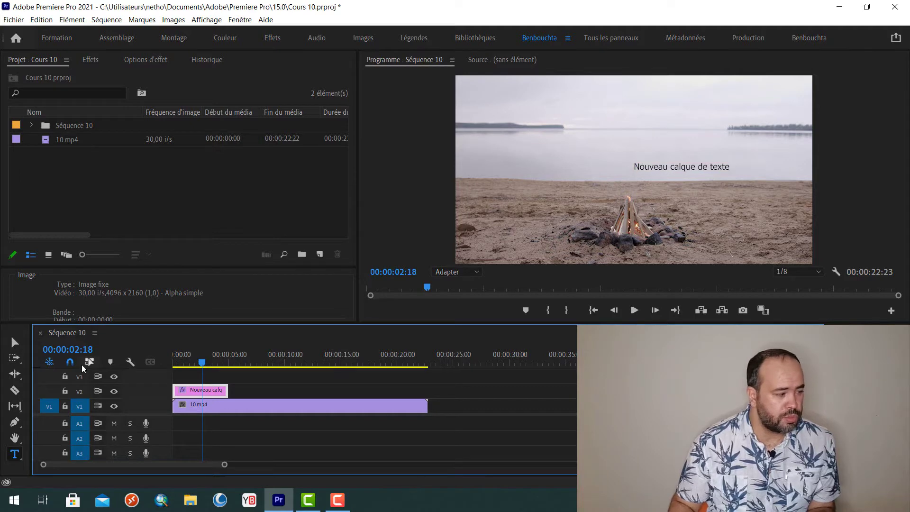
{"action": "left_click", "coordinate": [15, 342]}
{"action": "left_click", "coordinate": [680, 167]}
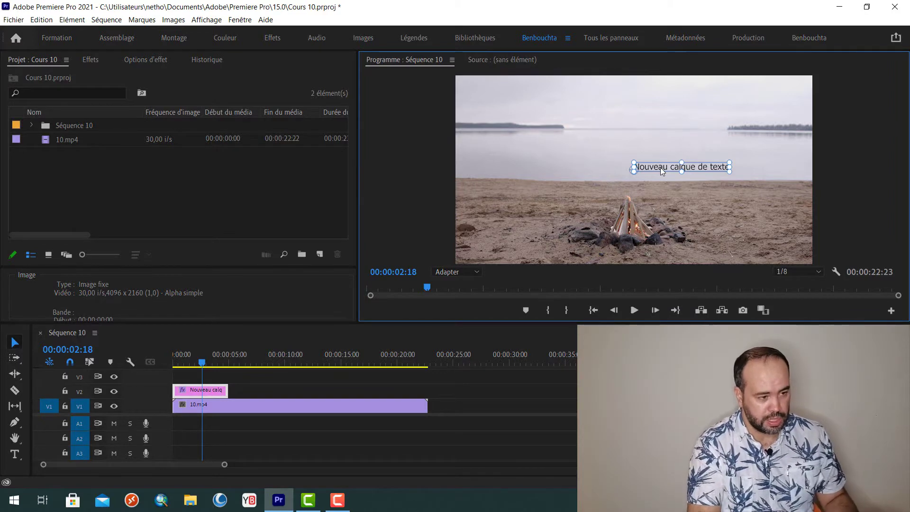
Replace 'Nouveau calque de texte' with 'Maroc tuto' and deselect the title
{"action": "double_click", "coordinate": [661, 167]}
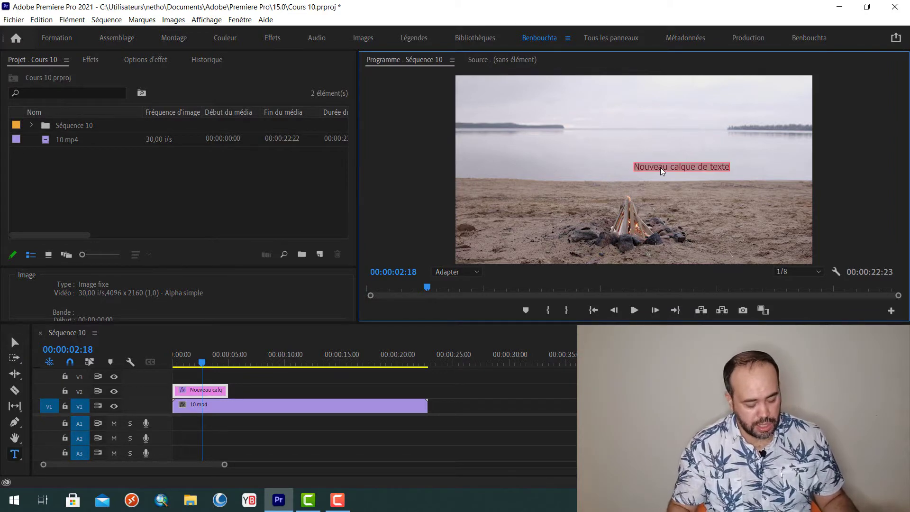
{"action": "type", "text": "M"}
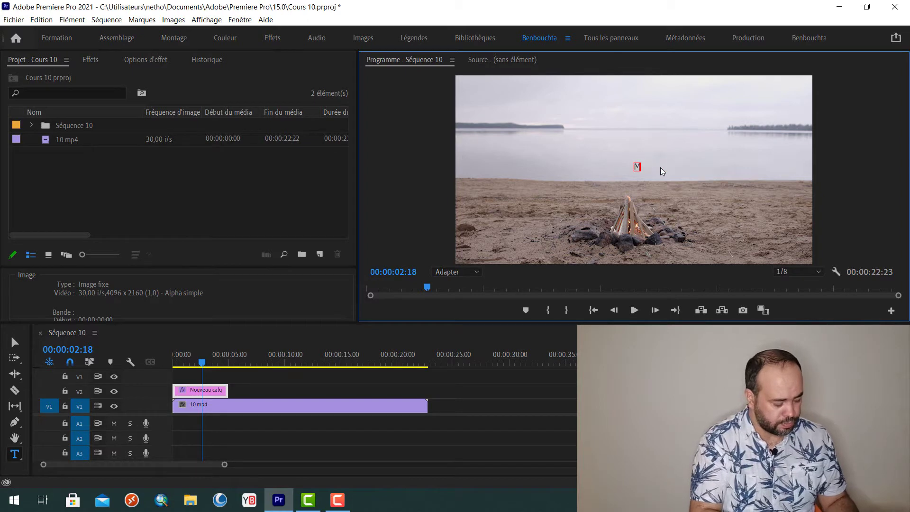
{"action": "type", "text": "aroc"}
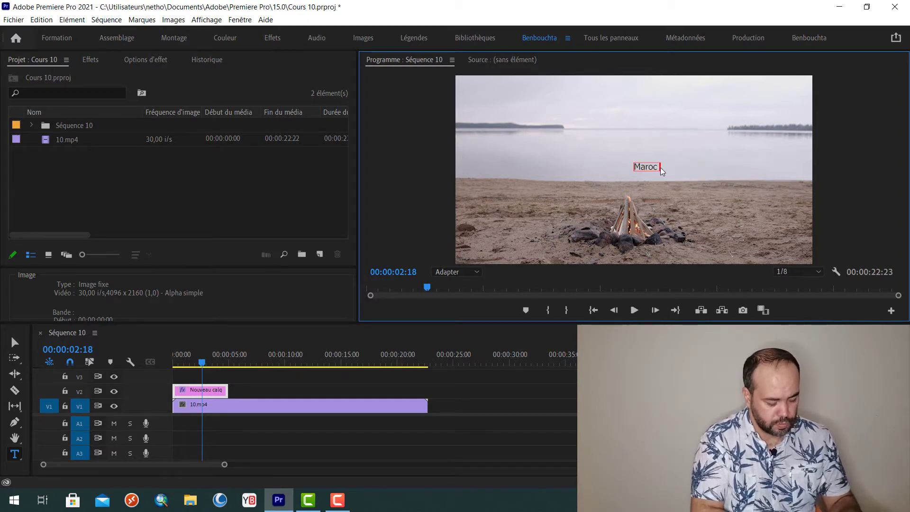
{"action": "type", "text": "tutio"}
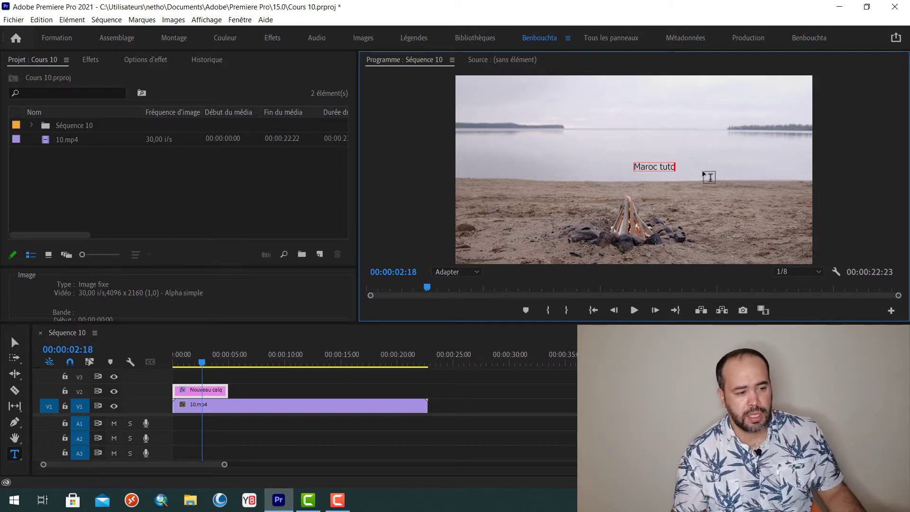
{"action": "type", "text": "o"}
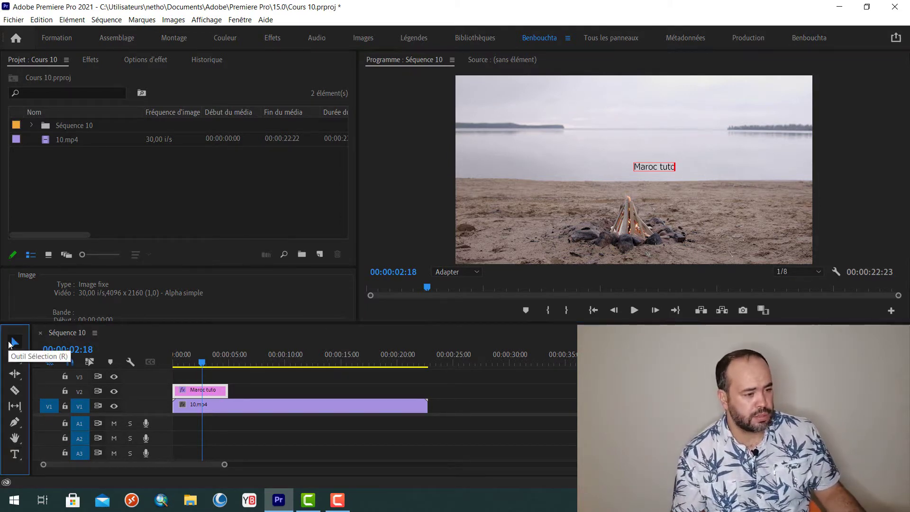
{"action": "left_click", "coordinate": [14, 342]}
{"action": "left_click", "coordinate": [507, 404]}
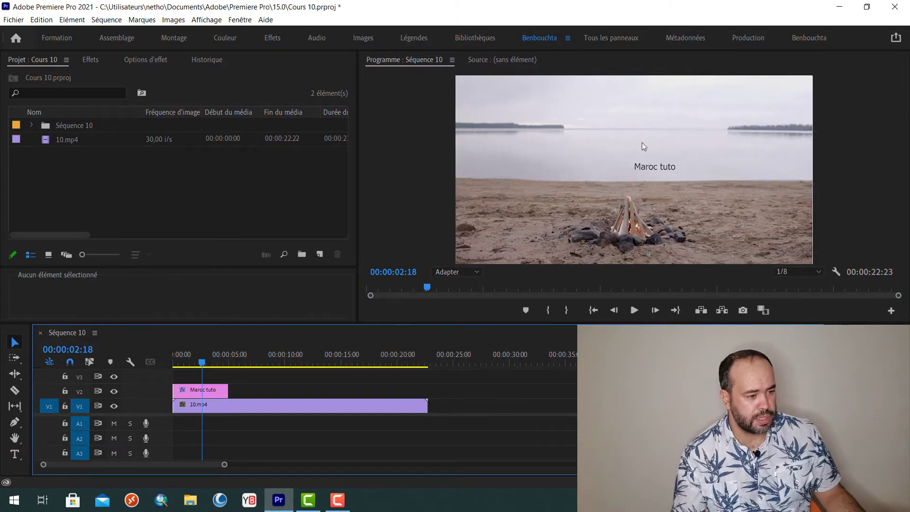
Select the Maroc tuto title clip and add '2021' at the end of its text
{"action": "left_click", "coordinate": [15, 454]}
{"action": "left_click", "coordinate": [215, 387]}
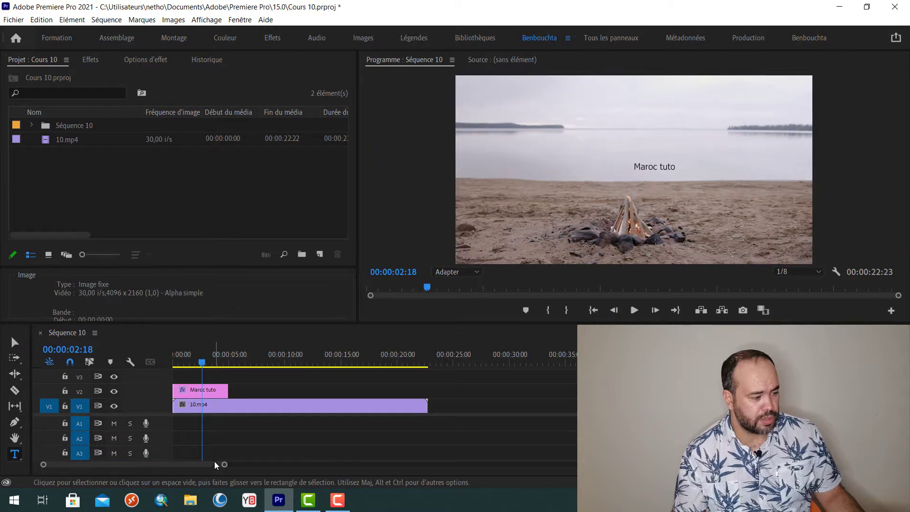
{"action": "left_click", "coordinate": [206, 393]}
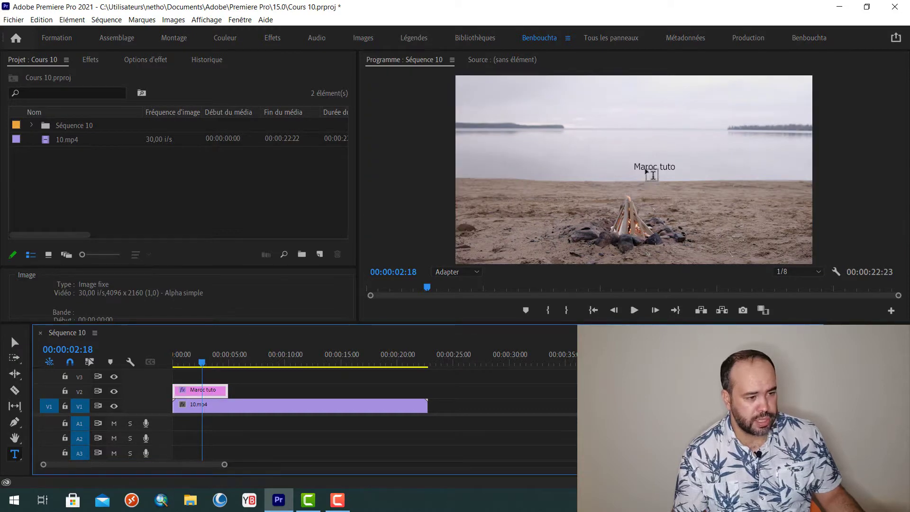
{"action": "left_click", "coordinate": [653, 166]}
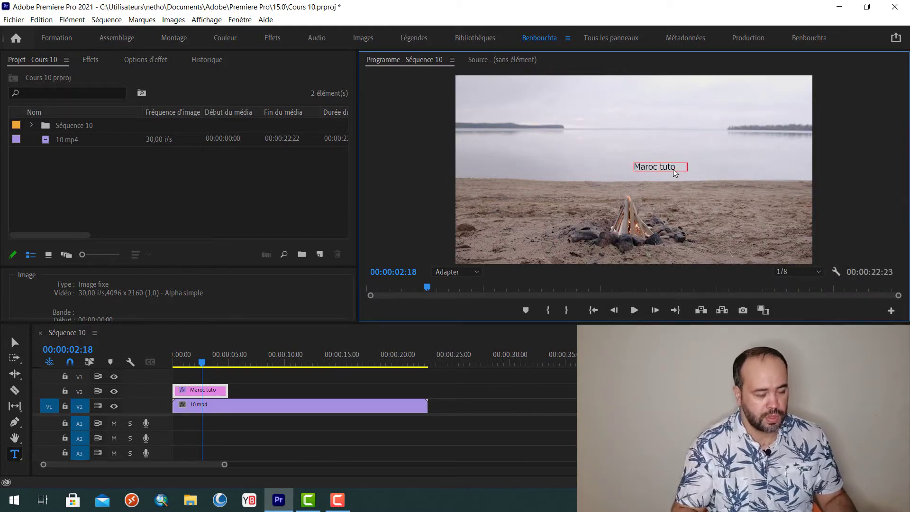
{"action": "type", "text": "2021"}
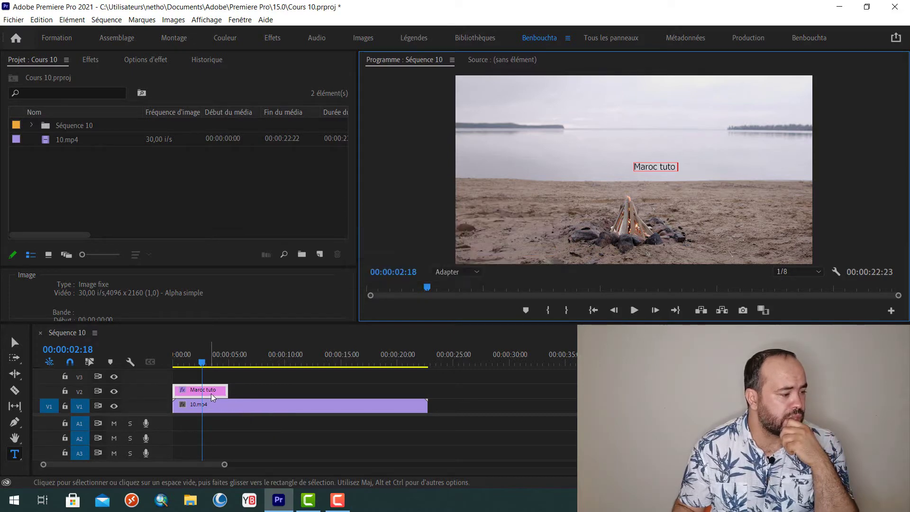
Show the title's Effect Controls, toggle its text layer visibility, and expand Texte (Maroc tuto)
{"action": "left_click", "coordinate": [14, 342]}
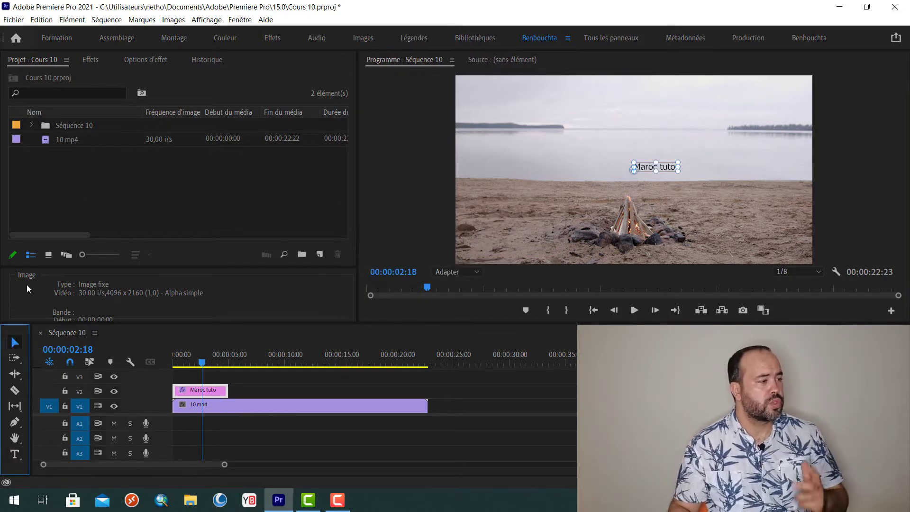
{"action": "left_click", "coordinate": [141, 59]}
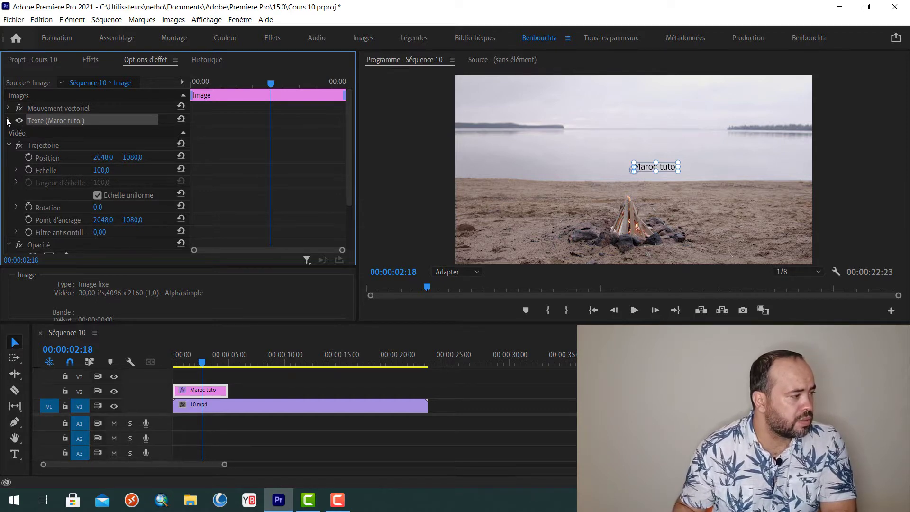
{"action": "left_click", "coordinate": [19, 121]}
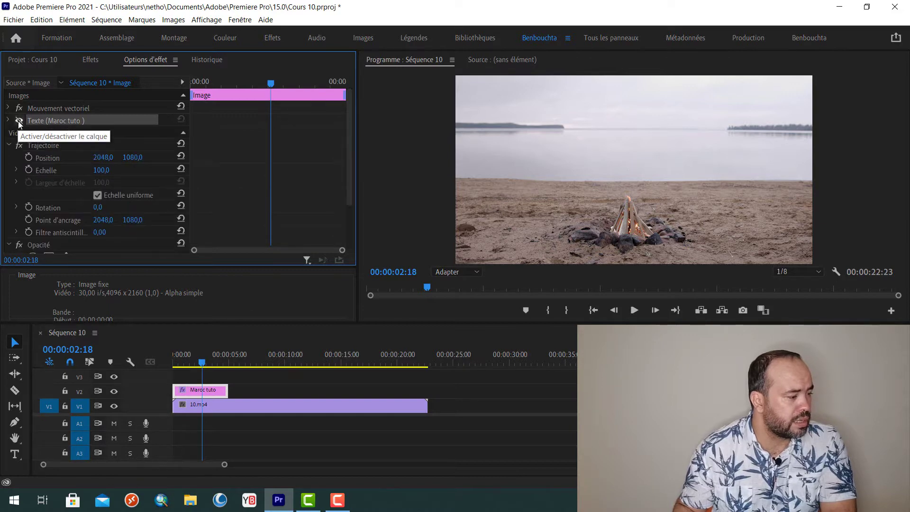
{"action": "left_click", "coordinate": [19, 121]}
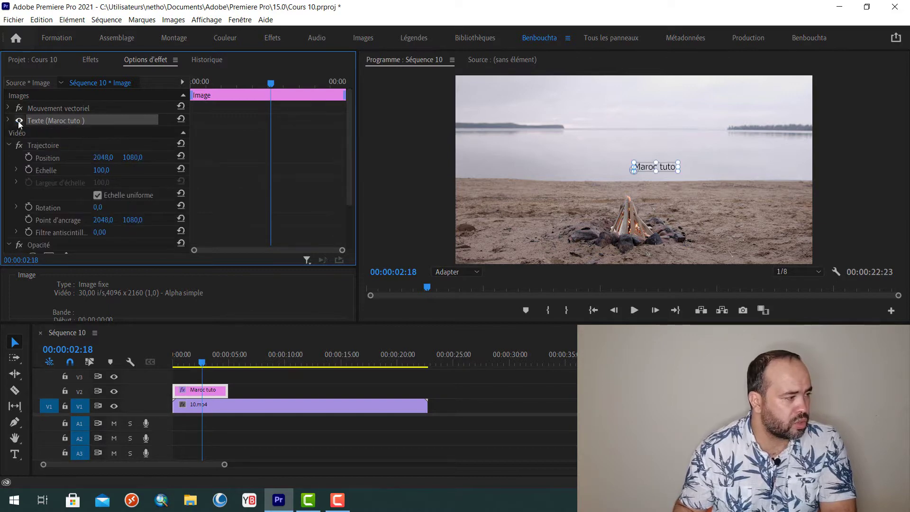
{"action": "left_click", "coordinate": [8, 120]}
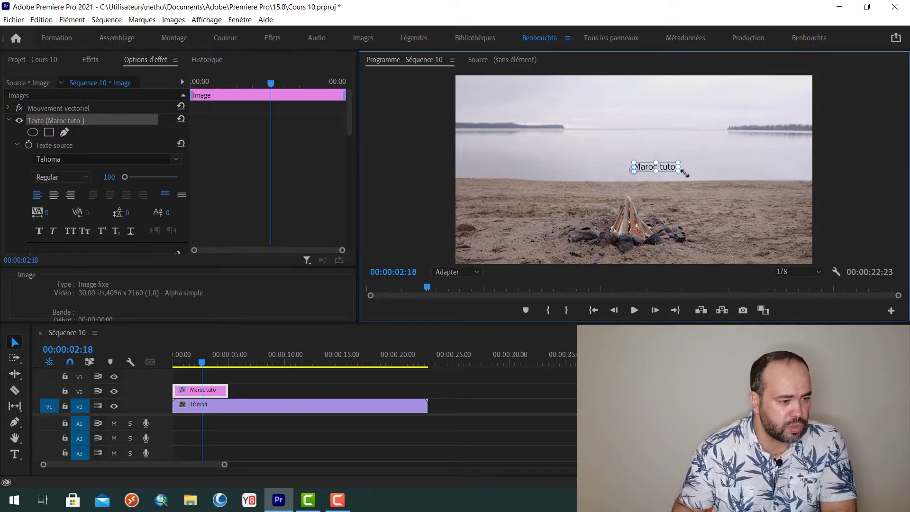
Enlarge the Maroc tuto text box in the frame and bring up the font list
{"action": "left_click_drag", "start_coordinate": [679, 173], "coordinate": [719, 192]}
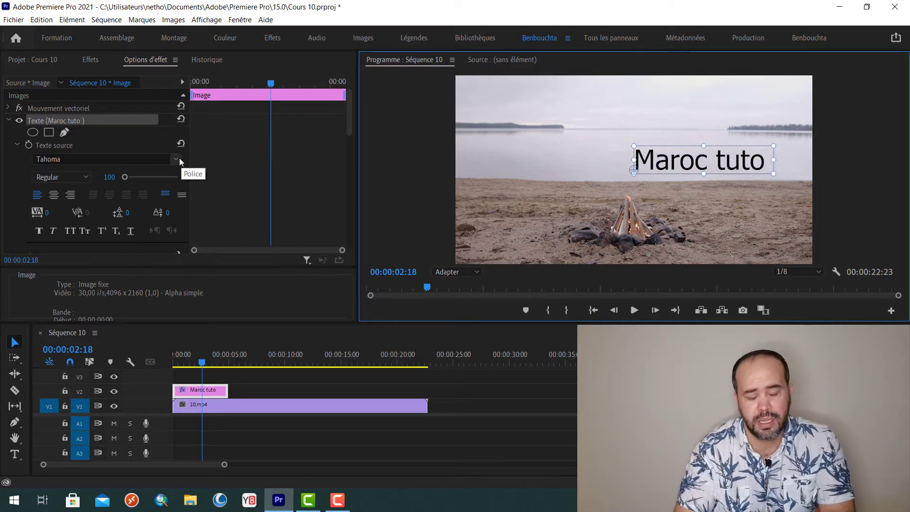
{"action": "left_click", "coordinate": [179, 157]}
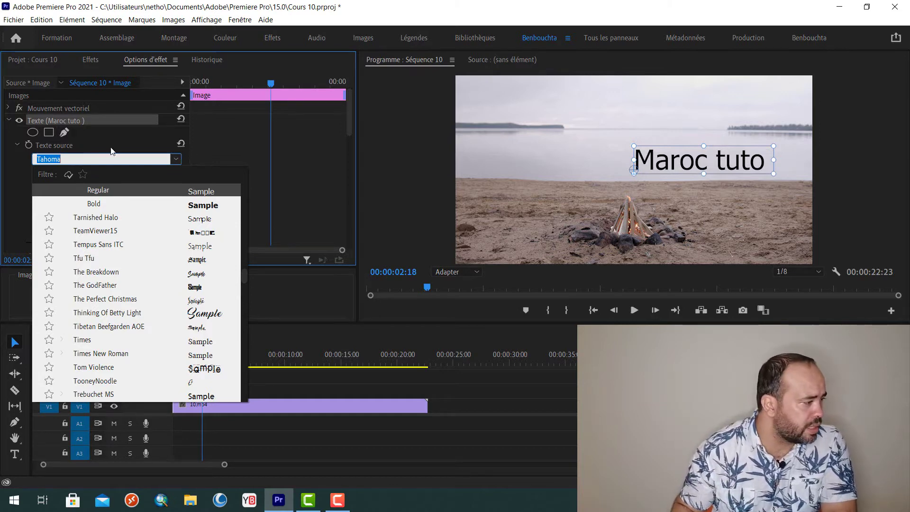
Browse the fonts, then apply Albertus Extra Bold by entering 'al' in the font field
{"action": "scroll", "coordinate": [200, 299], "scroll_direction": "down", "scroll_amount": 3}
{"action": "scroll", "coordinate": [199, 299], "scroll_direction": "down", "scroll_amount": 4}
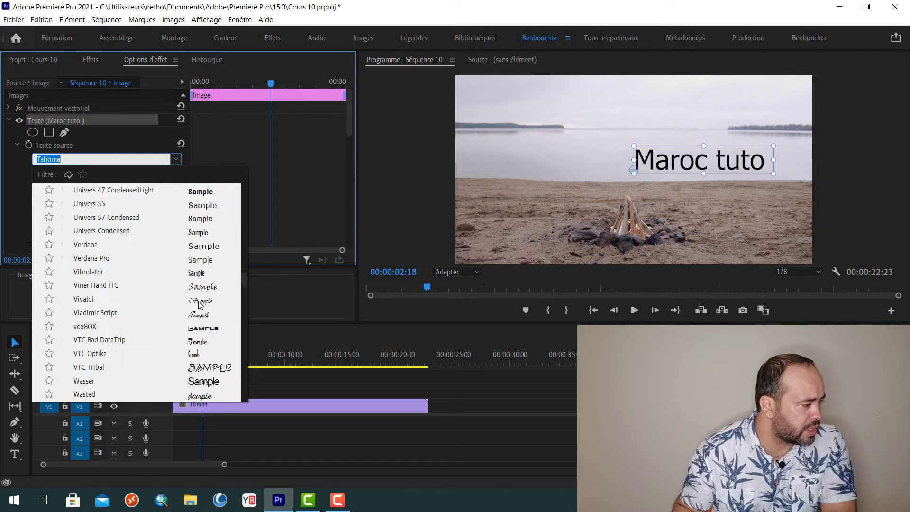
{"action": "scroll", "coordinate": [200, 301], "scroll_direction": "down", "scroll_amount": 4}
{"action": "scroll", "coordinate": [199, 304], "scroll_direction": "down", "scroll_amount": 4}
{"action": "scroll", "coordinate": [239, 280], "scroll_direction": "down", "scroll_amount": 5}
{"action": "scroll", "coordinate": [241, 283], "scroll_direction": "down", "scroll_amount": 5}
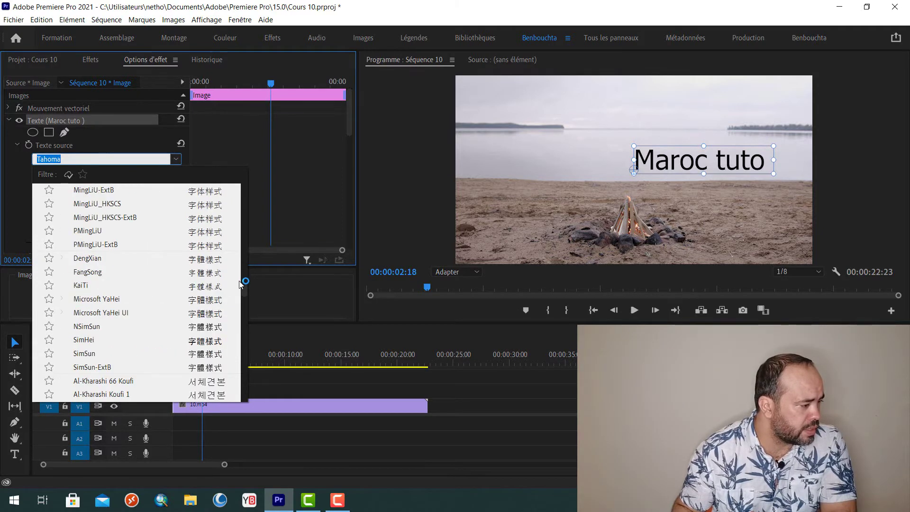
{"action": "mouse_move", "coordinate": [246, 291]}
{"action": "left_mouse_down"}
{"action": "mouse_move", "coordinate": [242, 391]}
{"action": "mouse_move", "coordinate": [238, 196]}
{"action": "left_mouse_up"}
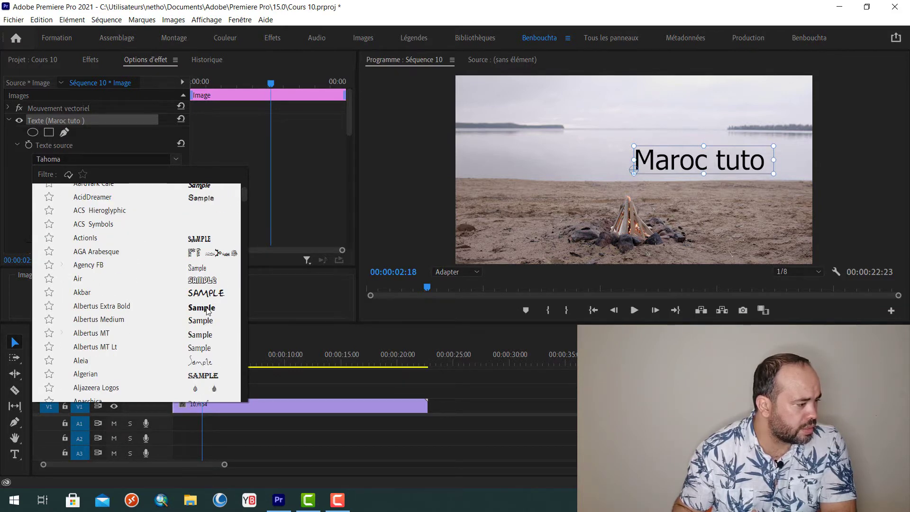
{"action": "key", "text": "Escape"}
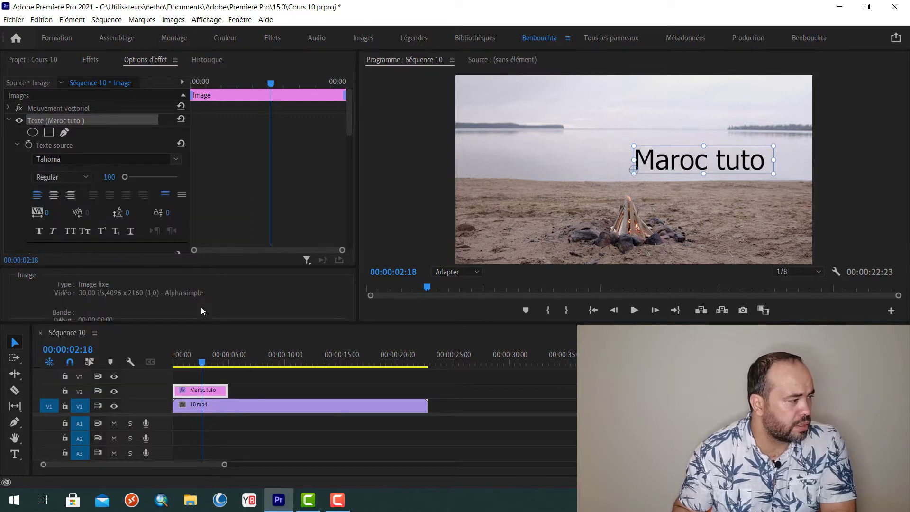
{"action": "type", "text": "al"}
{"action": "key", "text": "Return"}
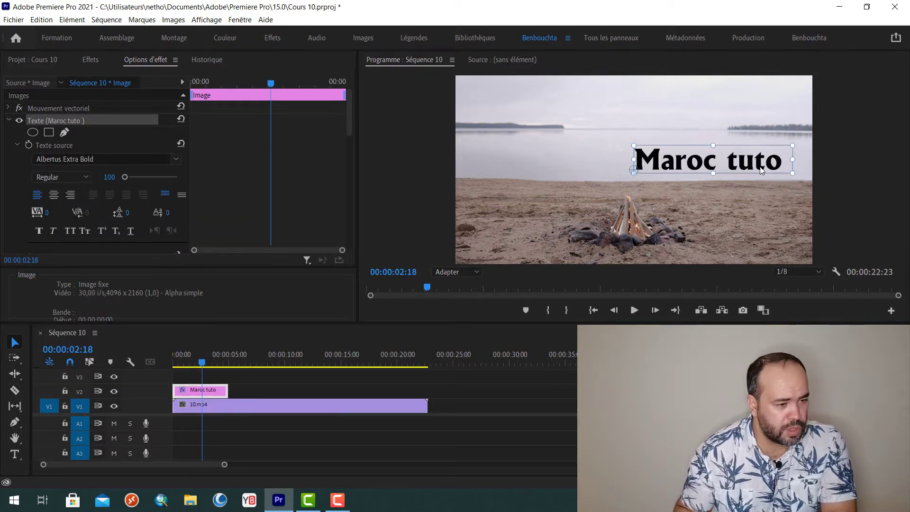
Centre-align the Maroc tuto text and turn on Faux Bold, Faux Italic and All Caps
{"action": "left_click", "coordinate": [54, 196]}
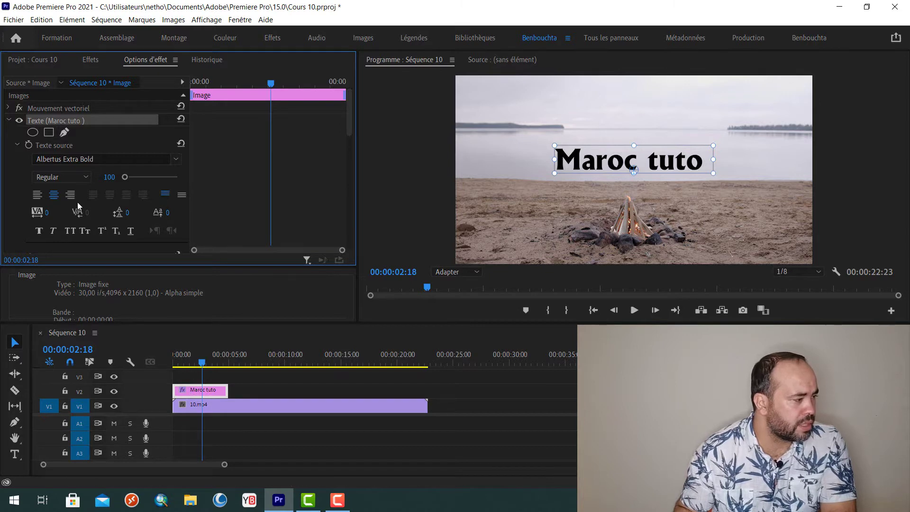
{"action": "left_click", "coordinate": [37, 196]}
{"action": "left_click", "coordinate": [37, 196]}
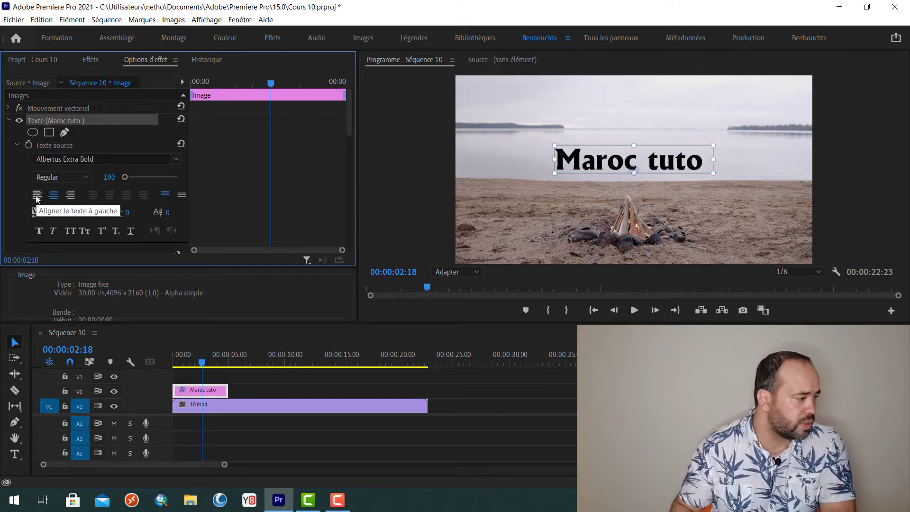
{"action": "scroll", "coordinate": [32, 226], "scroll_direction": "down", "scroll_amount": 1}
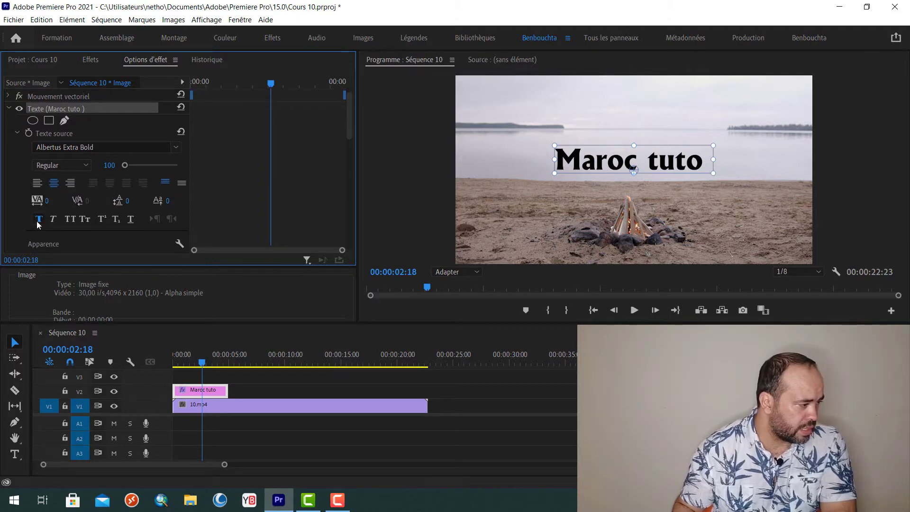
{"action": "left_click", "coordinate": [38, 219]}
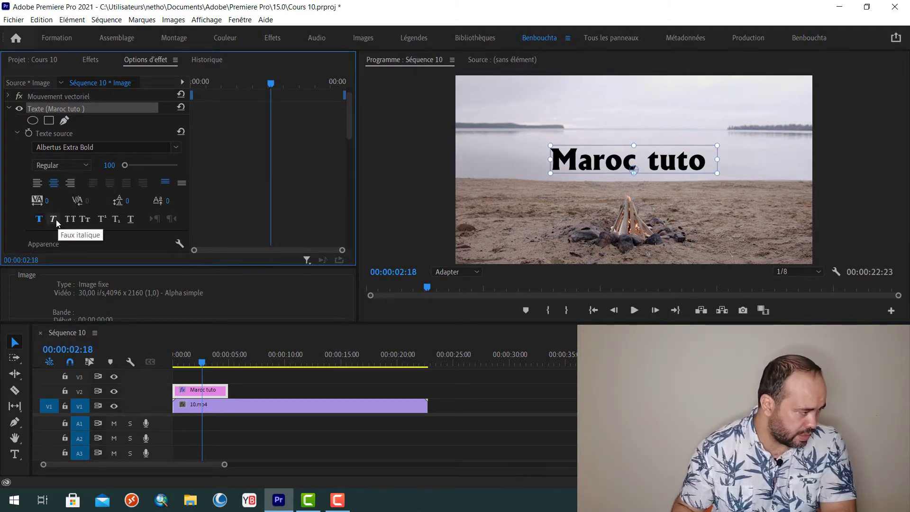
{"action": "left_click", "coordinate": [53, 221]}
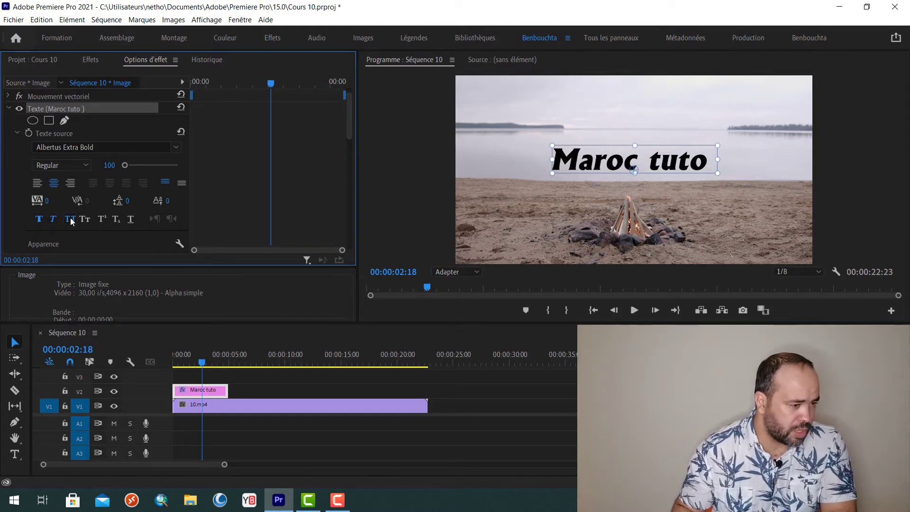
{"action": "left_click", "coordinate": [70, 219]}
Try small capitals and faux bold, ending with bold full capitals and the style unchanged
{"action": "left_click", "coordinate": [83, 219]}
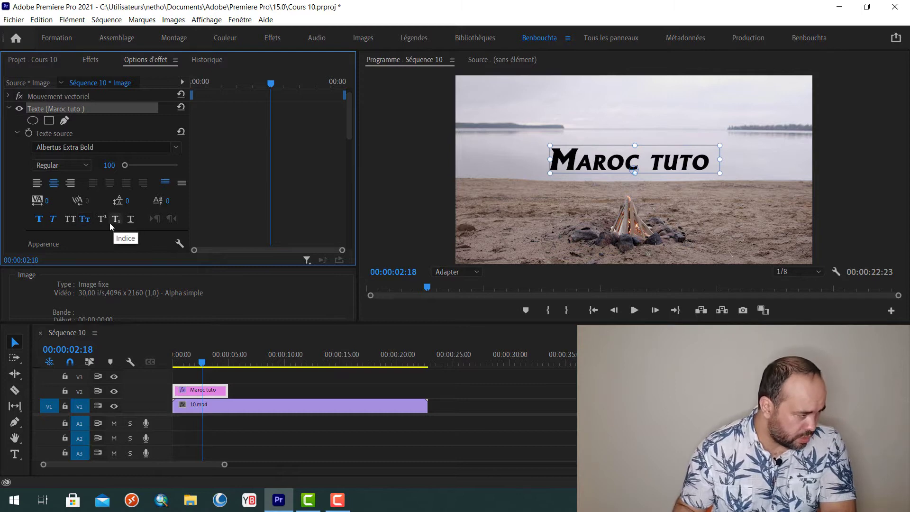
{"action": "left_click", "coordinate": [39, 219]}
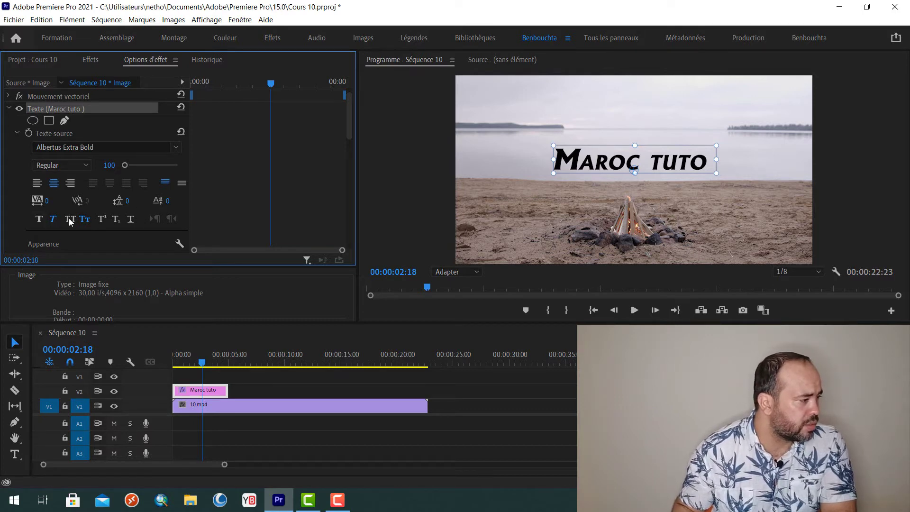
{"action": "left_click", "coordinate": [41, 219]}
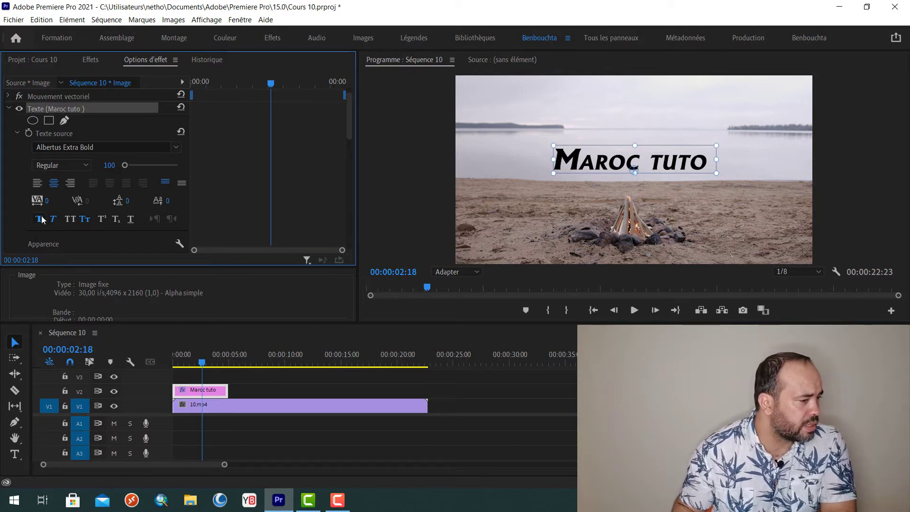
{"action": "left_click", "coordinate": [70, 220]}
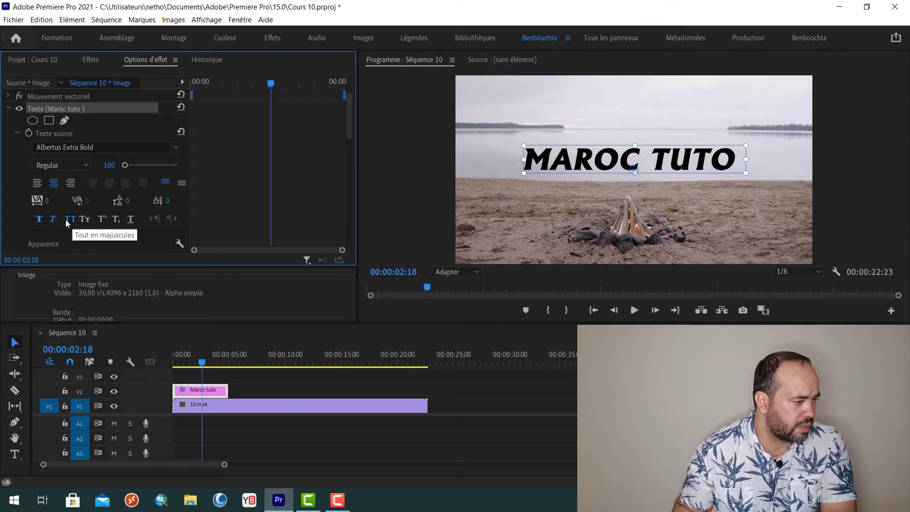
{"action": "left_click", "coordinate": [85, 166]}
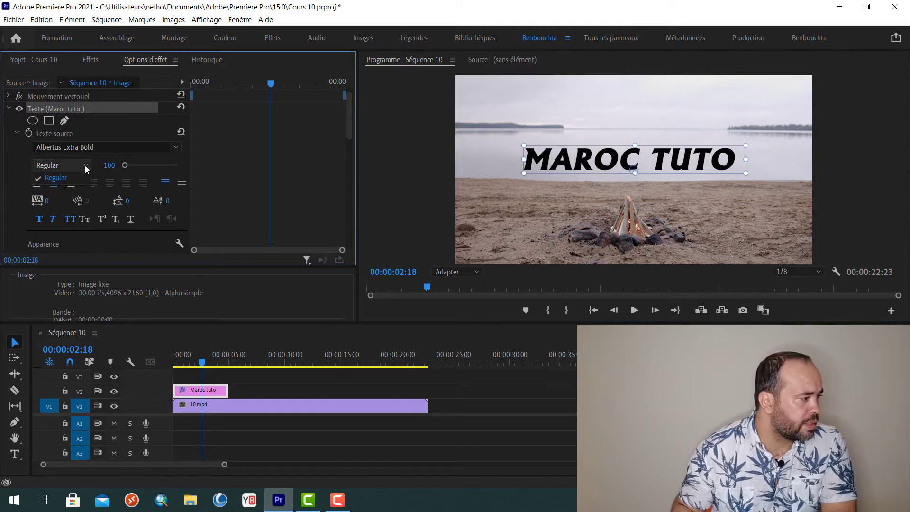
{"action": "left_click", "coordinate": [127, 164]}
Raise the MAROC TUTO title's font size to 151
{"action": "mouse_move", "coordinate": [127, 165]}
{"action": "left_mouse_down"}
{"action": "mouse_move", "coordinate": [135, 164]}
{"action": "mouse_move", "coordinate": [124, 167]}
{"action": "left_mouse_up"}
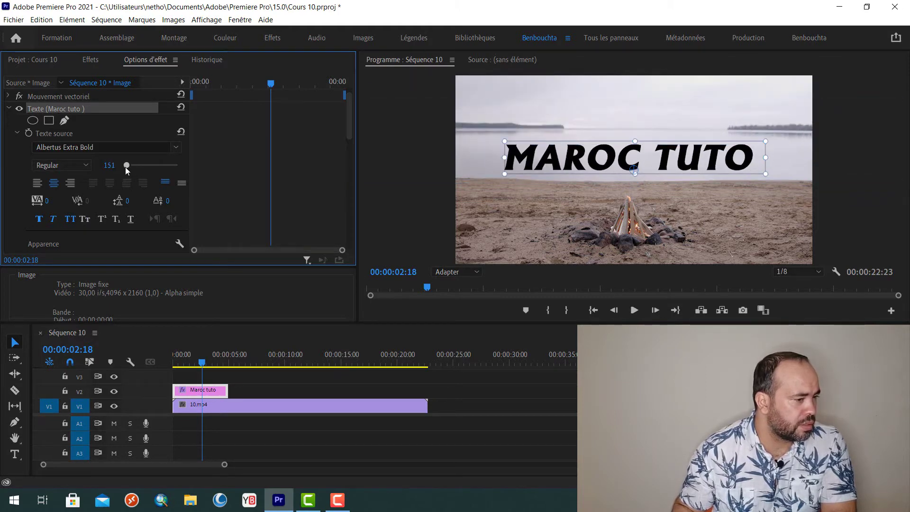
{"action": "left_click_drag", "start_coordinate": [125, 166], "coordinate": [127, 167]}
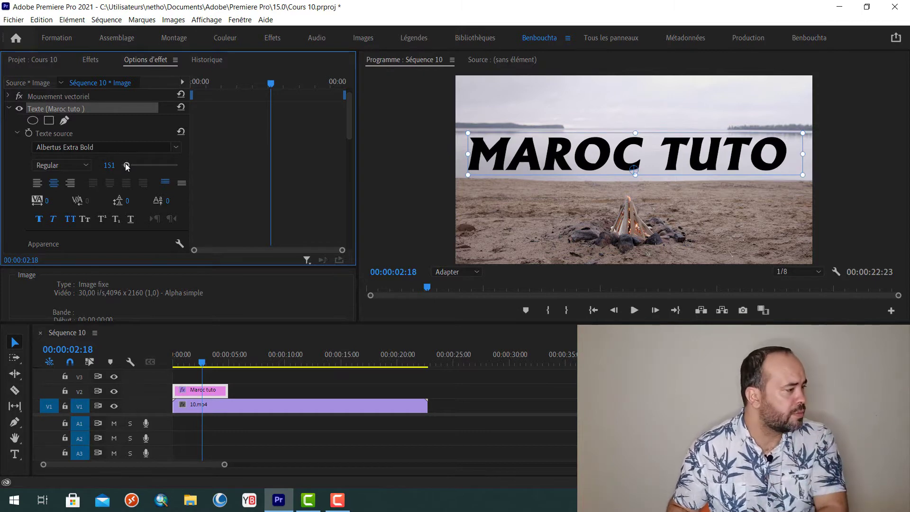
{"action": "scroll", "coordinate": [92, 214], "scroll_direction": "down", "scroll_amount": 2}
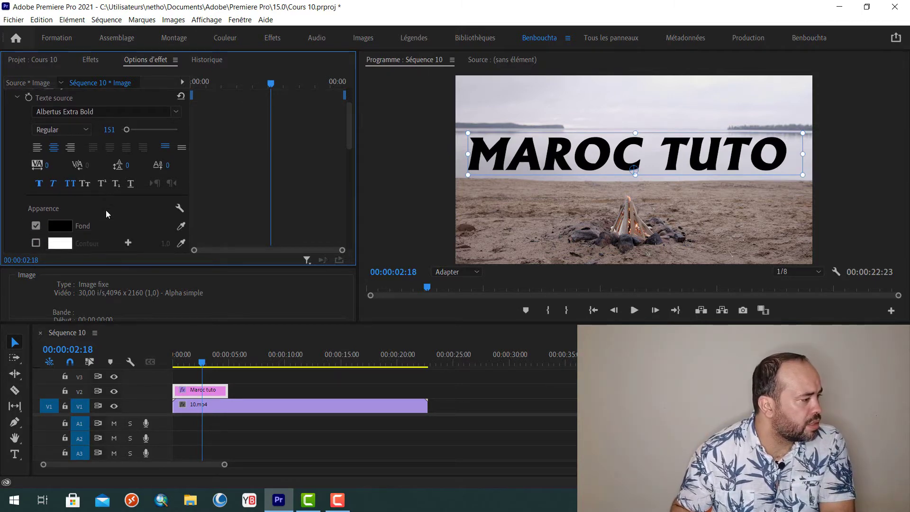
Change the title's fill from black to olive green 5E6E0B, a 70° hue
{"action": "scroll", "coordinate": [106, 209], "scroll_direction": "down", "scroll_amount": 2}
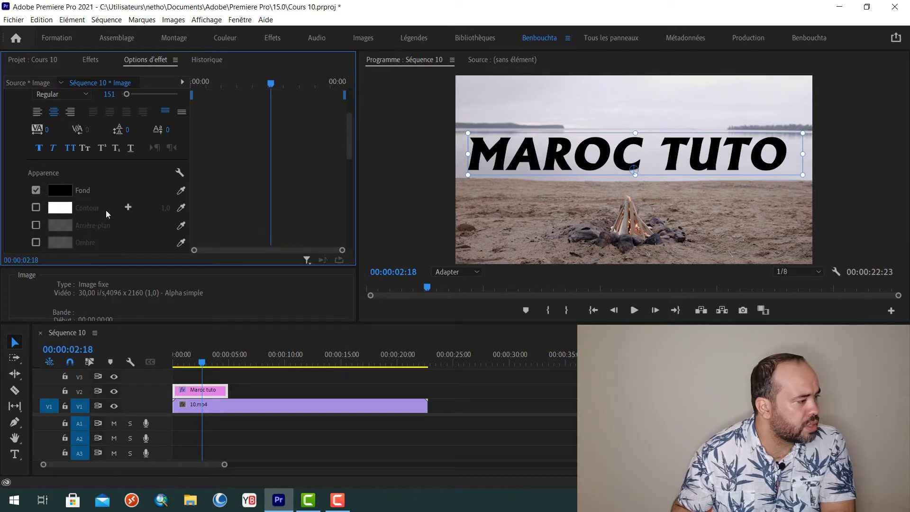
{"action": "left_click", "coordinate": [60, 194]}
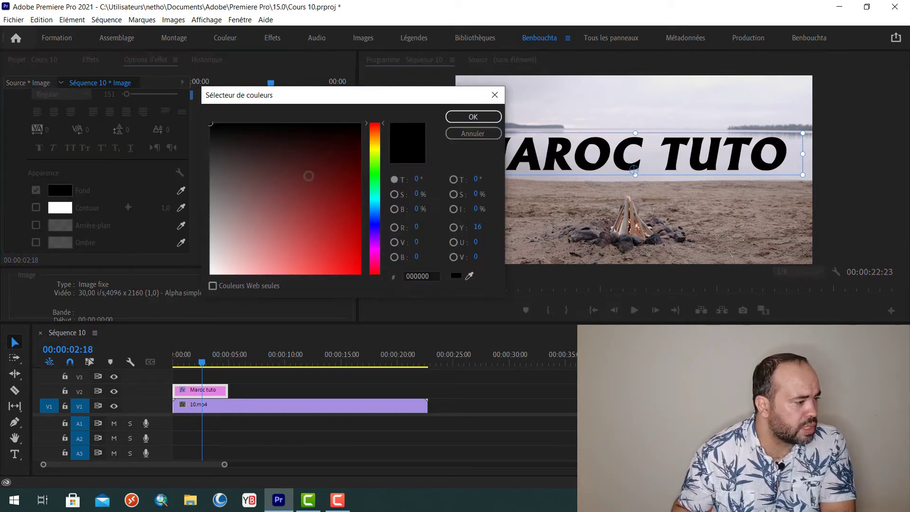
{"action": "mouse_move", "coordinate": [168, 292]}
{"action": "left_mouse_down"}
{"action": "mouse_move", "coordinate": [241, 187]}
{"action": "mouse_move", "coordinate": [295, 151]}
{"action": "mouse_move", "coordinate": [348, 202]}
{"action": "mouse_move", "coordinate": [344, 195]}
{"action": "left_mouse_up"}
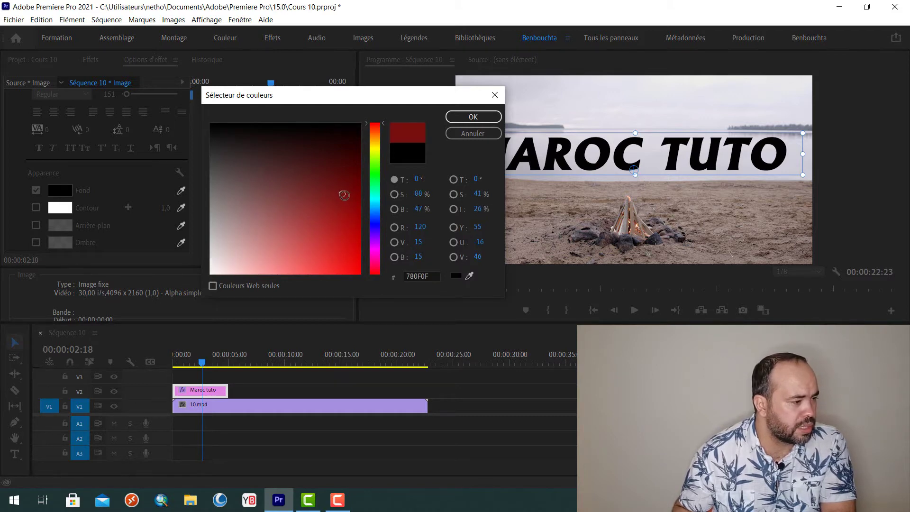
{"action": "left_click", "coordinate": [375, 152]}
{"action": "left_click", "coordinate": [351, 154]}
{"action": "left_click", "coordinate": [345, 186]}
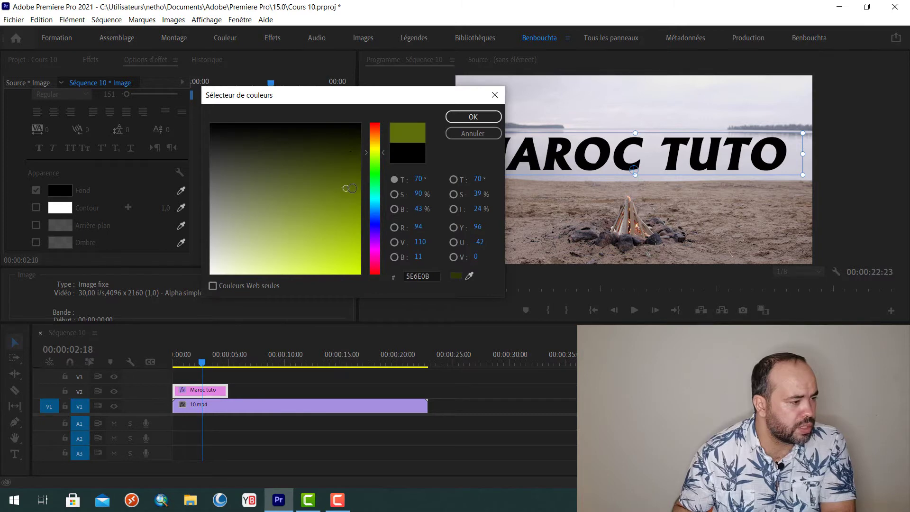
{"action": "left_click", "coordinate": [473, 117]}
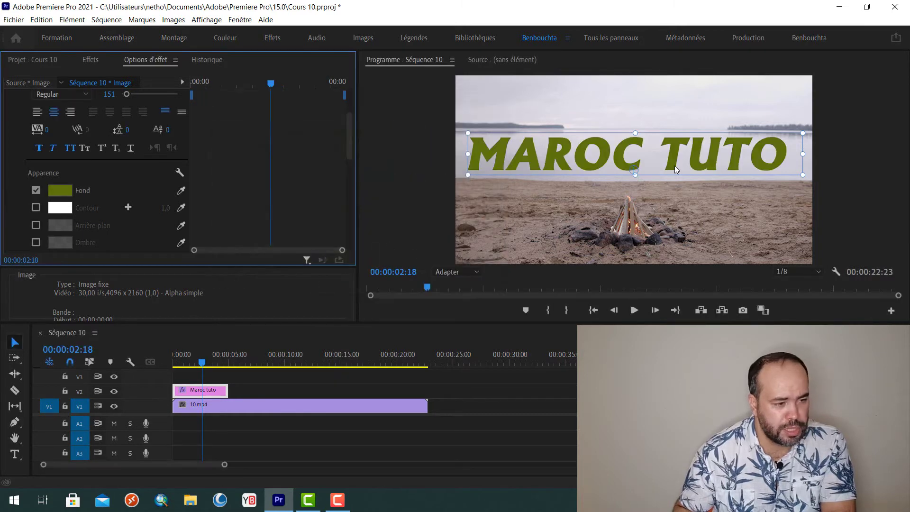
Add a red AA1313 outline 23.0 wide to the title and enable its background box
{"action": "left_click", "coordinate": [36, 207]}
{"action": "left_click", "coordinate": [56, 209]}
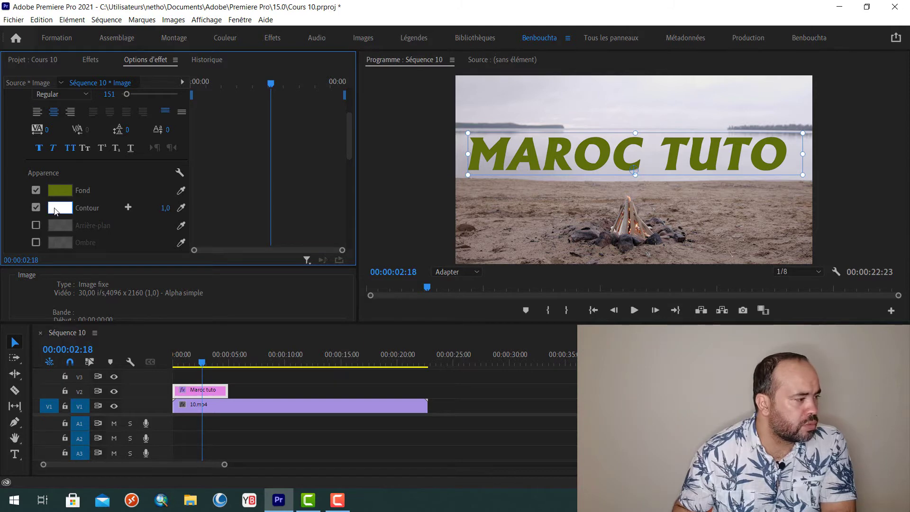
{"action": "left_click", "coordinate": [357, 128]}
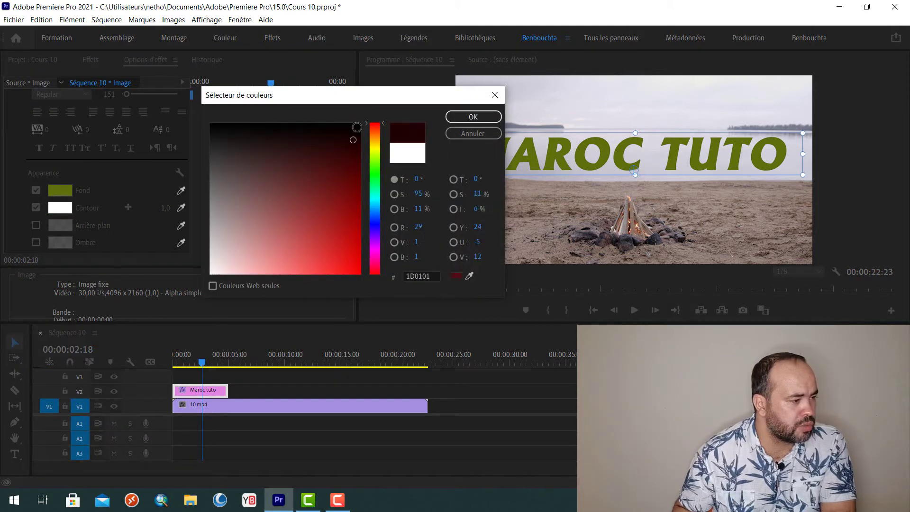
{"action": "left_click", "coordinate": [355, 204]}
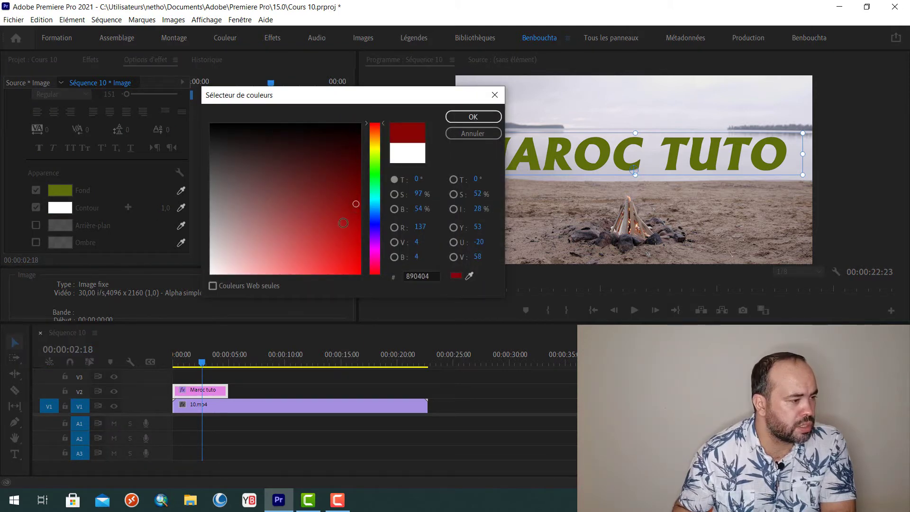
{"action": "left_click", "coordinate": [473, 117]}
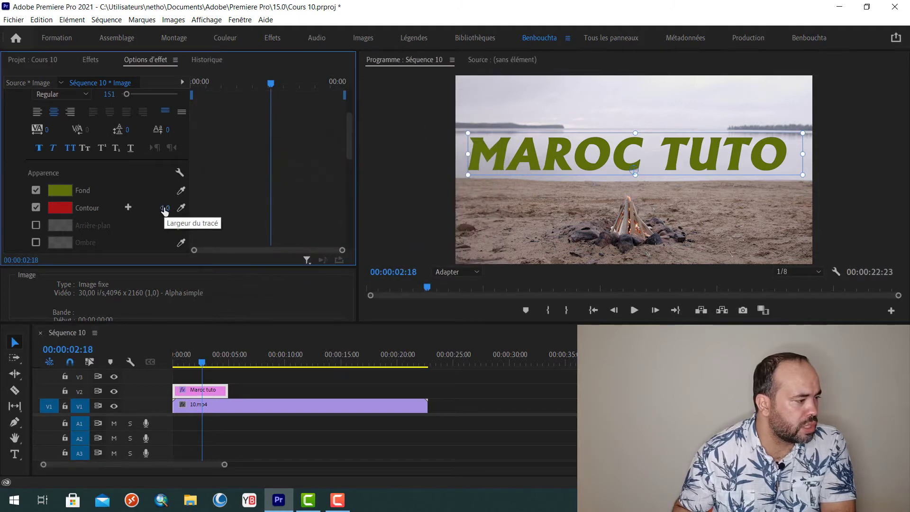
{"action": "mouse_move", "coordinate": [164, 207]}
{"action": "left_mouse_down"}
{"action": "mouse_move", "coordinate": [199, 208]}
{"action": "mouse_move", "coordinate": [180, 208]}
{"action": "left_mouse_up"}
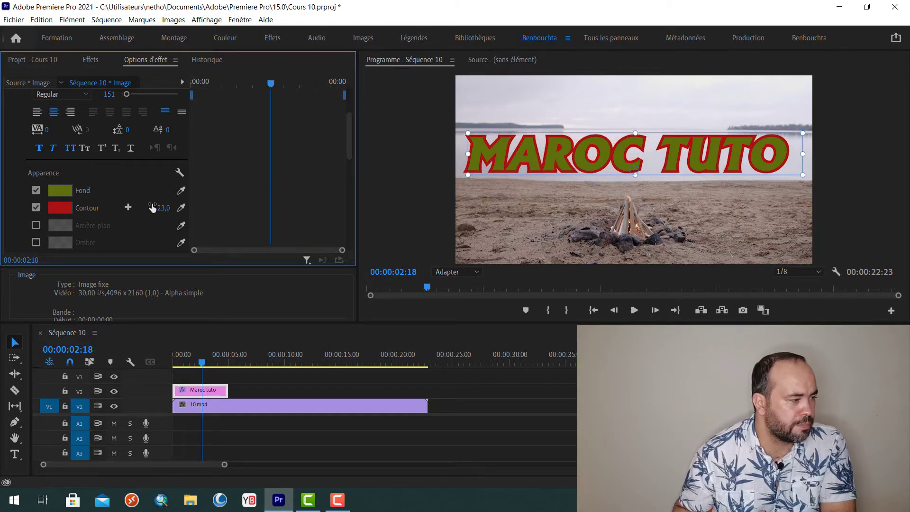
{"action": "left_click", "coordinate": [36, 225]}
{"action": "scroll", "coordinate": [116, 237], "scroll_direction": "down", "scroll_amount": 1}
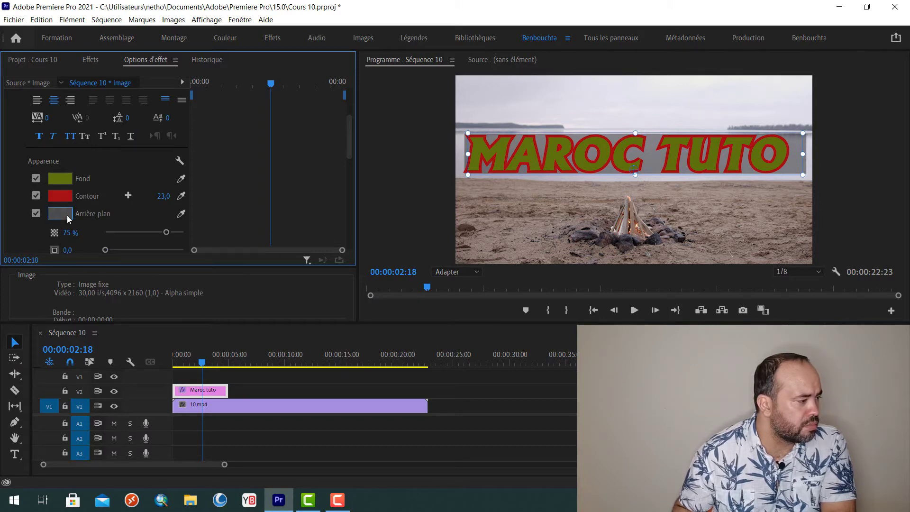
{"action": "mouse_move", "coordinate": [166, 237]}
{"action": "left_mouse_down"}
{"action": "mouse_move", "coordinate": [131, 237]}
{"action": "mouse_move", "coordinate": [139, 236]}
{"action": "left_mouse_up"}
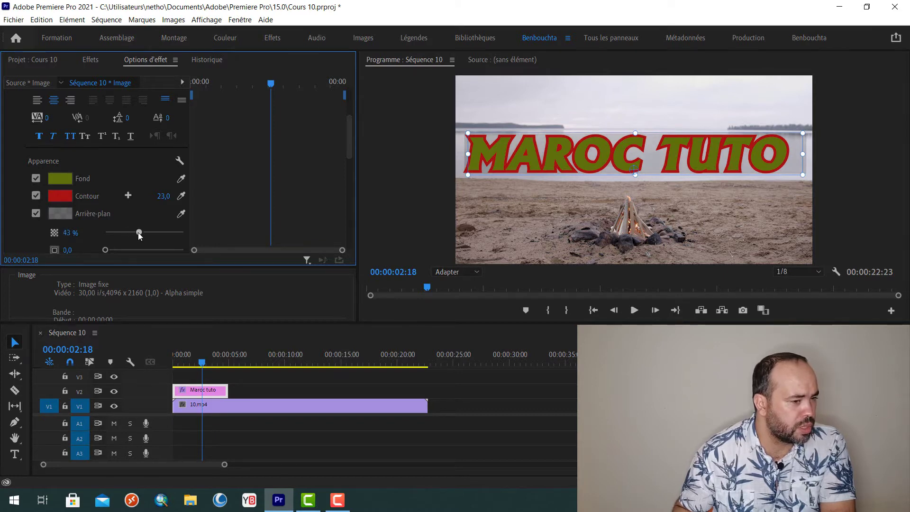
{"action": "left_click", "coordinate": [56, 214]}
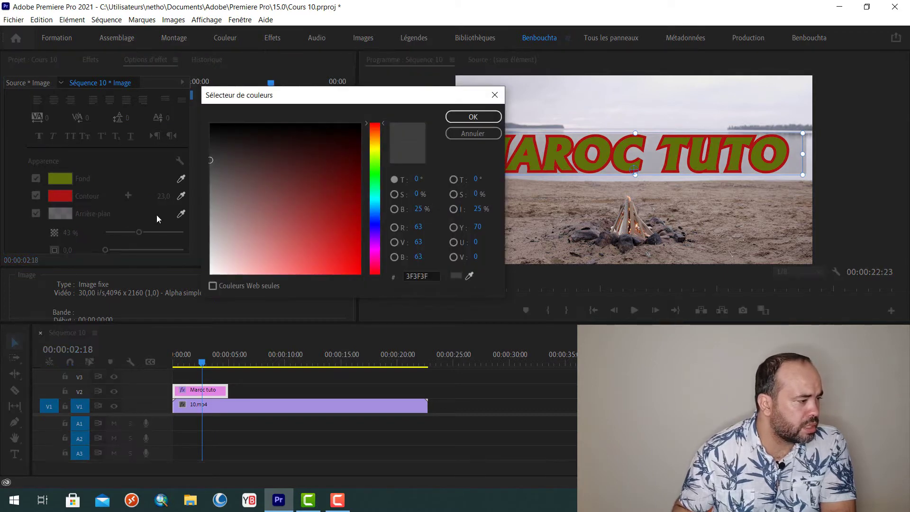
{"action": "left_click", "coordinate": [348, 207]}
{"action": "left_click", "coordinate": [377, 204]}
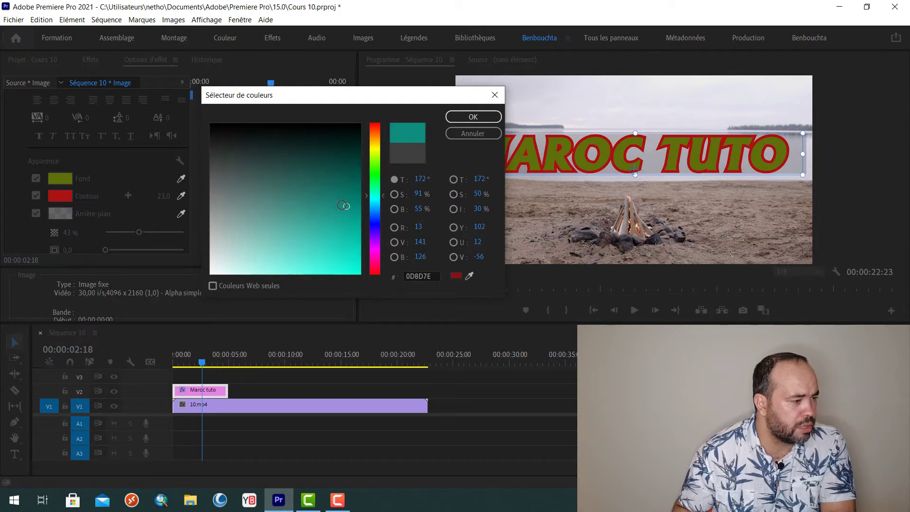
{"action": "left_click", "coordinate": [473, 117]}
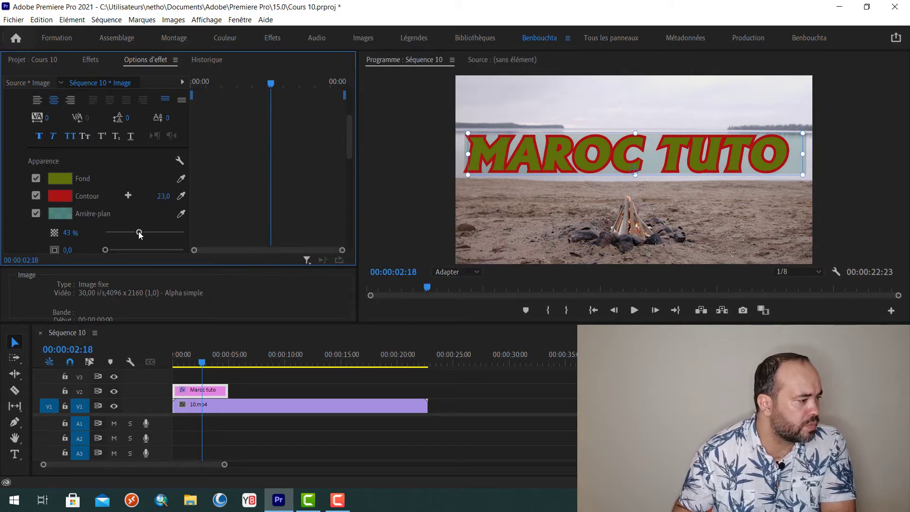
{"action": "mouse_move", "coordinate": [139, 232]}
{"action": "left_mouse_down"}
{"action": "mouse_move", "coordinate": [104, 237]}
{"action": "mouse_move", "coordinate": [186, 232]}
{"action": "left_mouse_up"}
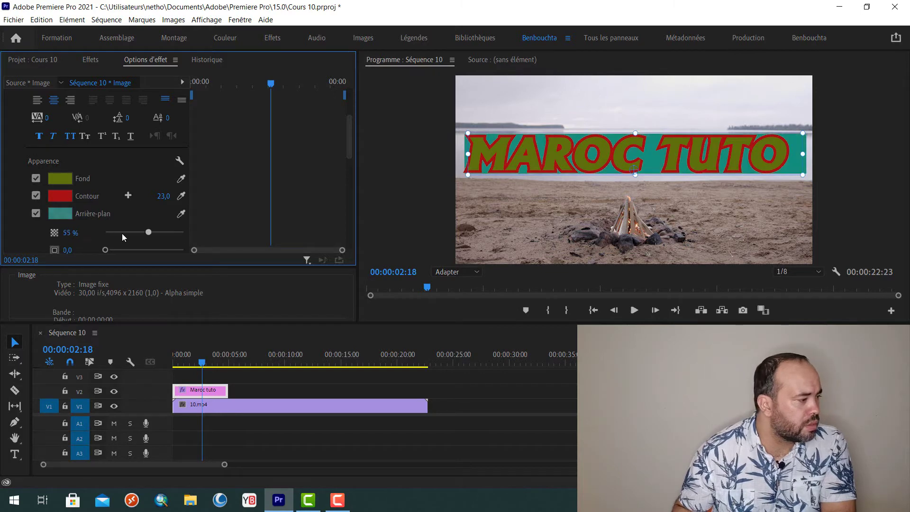
{"action": "left_click", "coordinate": [36, 213]}
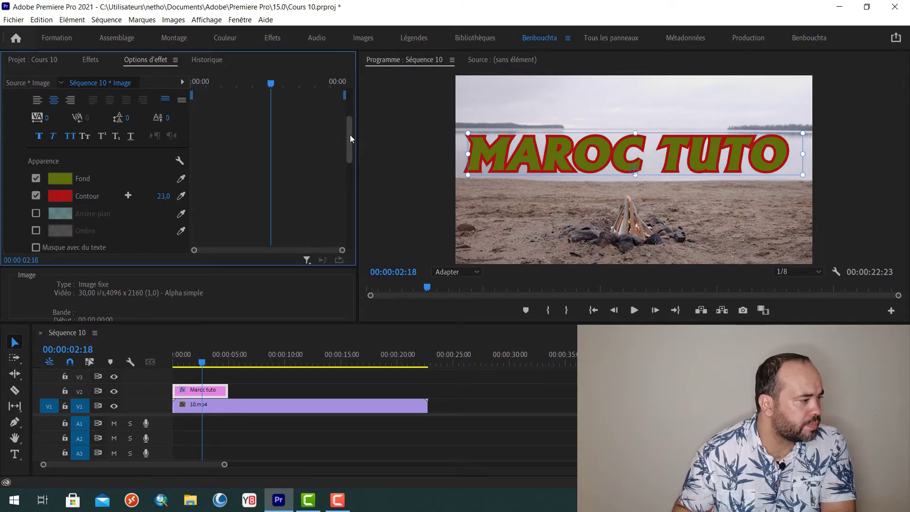
Turn on a grey 6E6E6E drop shadow under the MAROC TUTO title
{"action": "left_click_drag", "start_coordinate": [350, 137], "coordinate": [347, 155]}
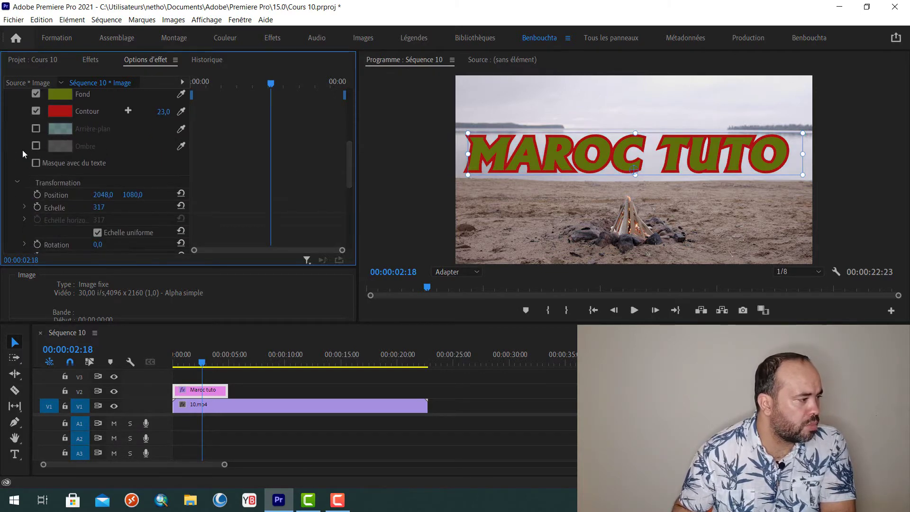
{"action": "left_click", "coordinate": [36, 146]}
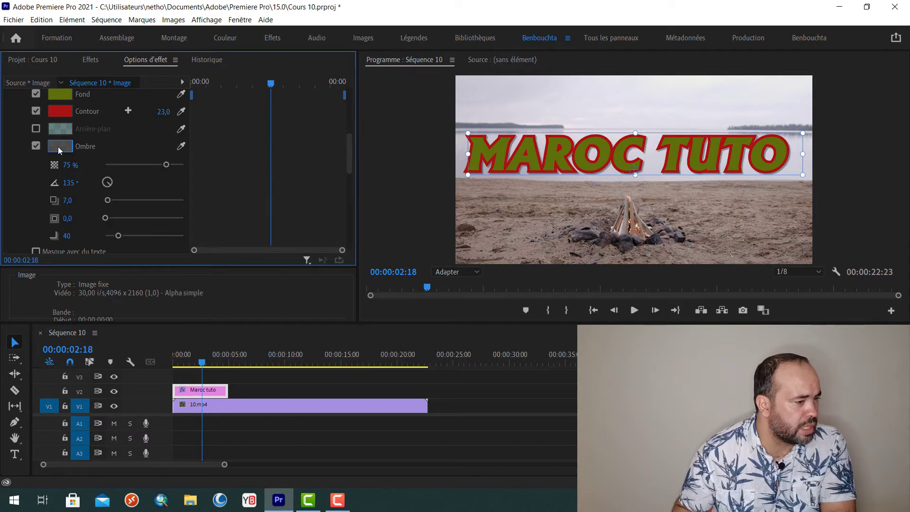
{"action": "left_click", "coordinate": [58, 147]}
{"action": "left_click", "coordinate": [208, 186]}
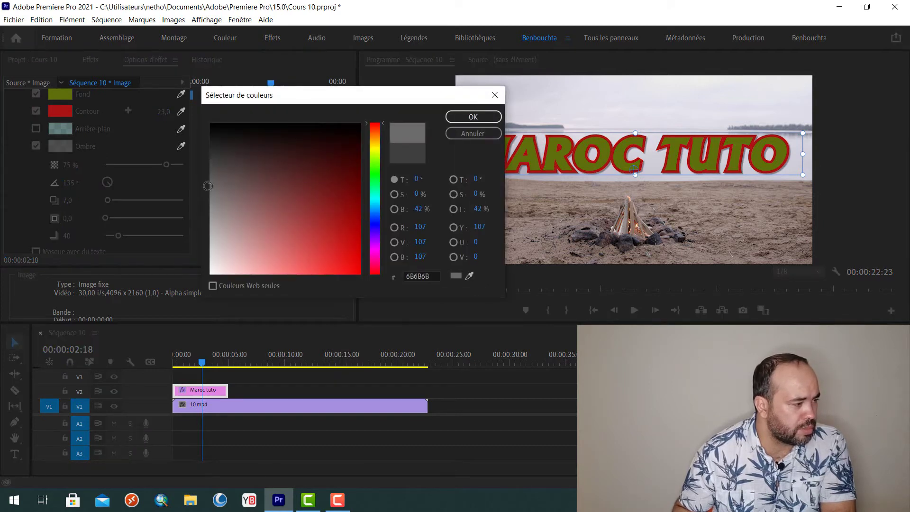
{"action": "left_click", "coordinate": [473, 116]}
Set the shadow to 96% opacity, distance 12.0 and size 13.5
{"action": "left_click", "coordinate": [168, 164]}
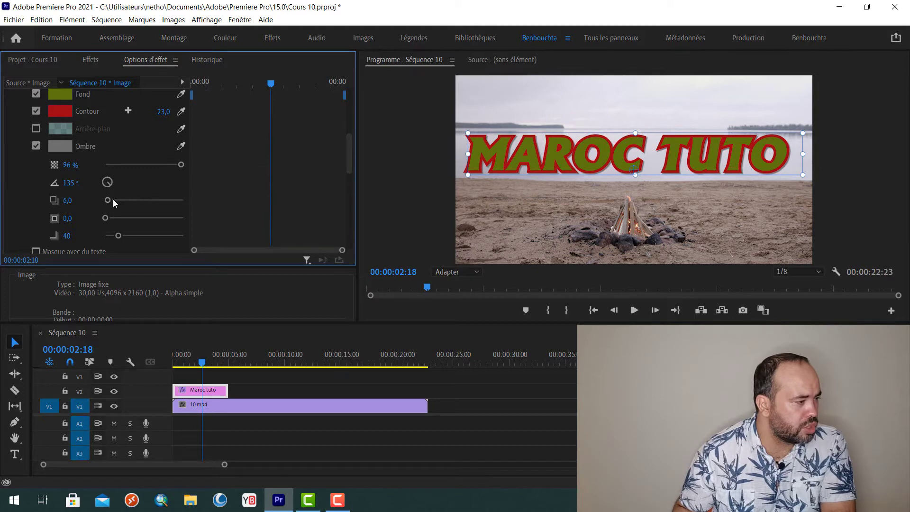
{"action": "left_click_drag", "start_coordinate": [131, 203], "coordinate": [119, 219]}
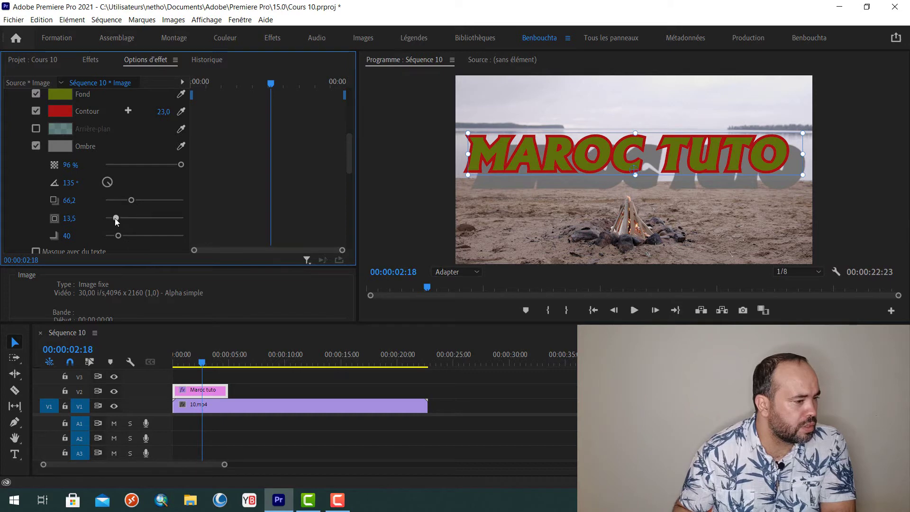
{"action": "left_click_drag", "start_coordinate": [131, 200], "coordinate": [123, 200]}
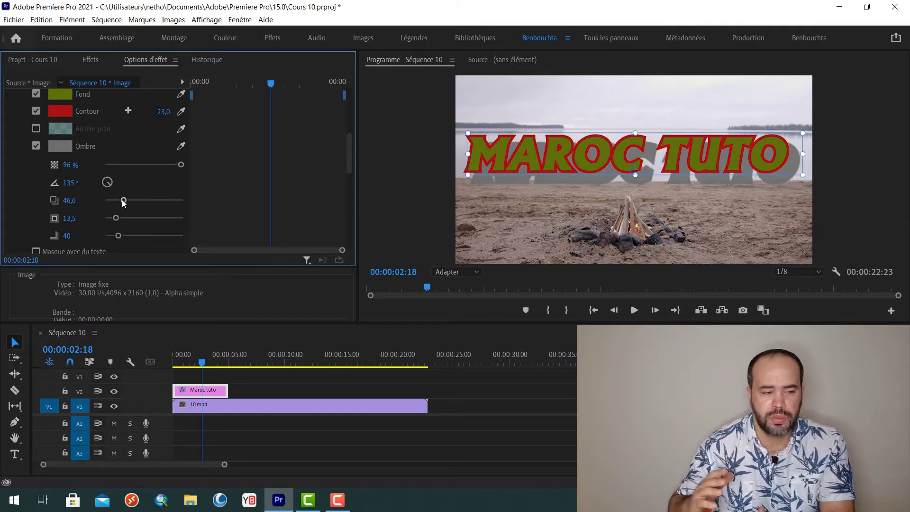
{"action": "left_click_drag", "start_coordinate": [122, 201], "coordinate": [109, 203]}
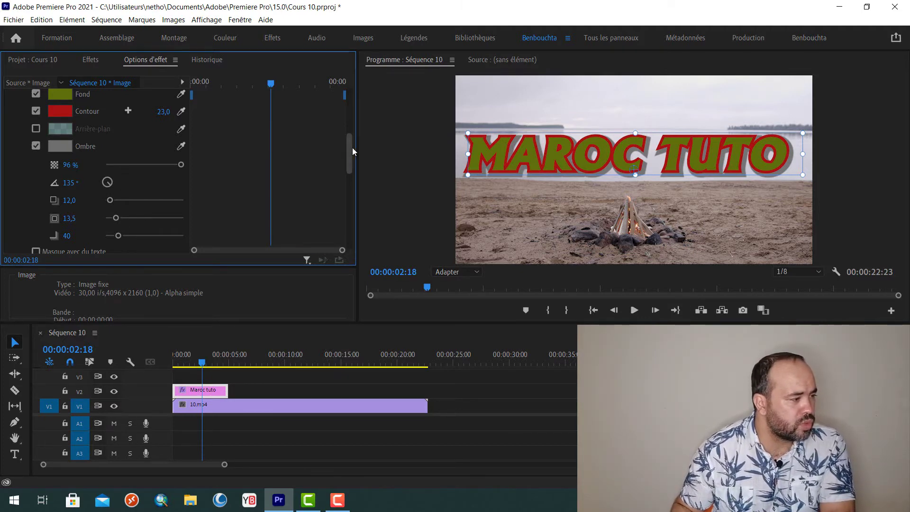
{"action": "left_click_drag", "start_coordinate": [351, 148], "coordinate": [349, 174]}
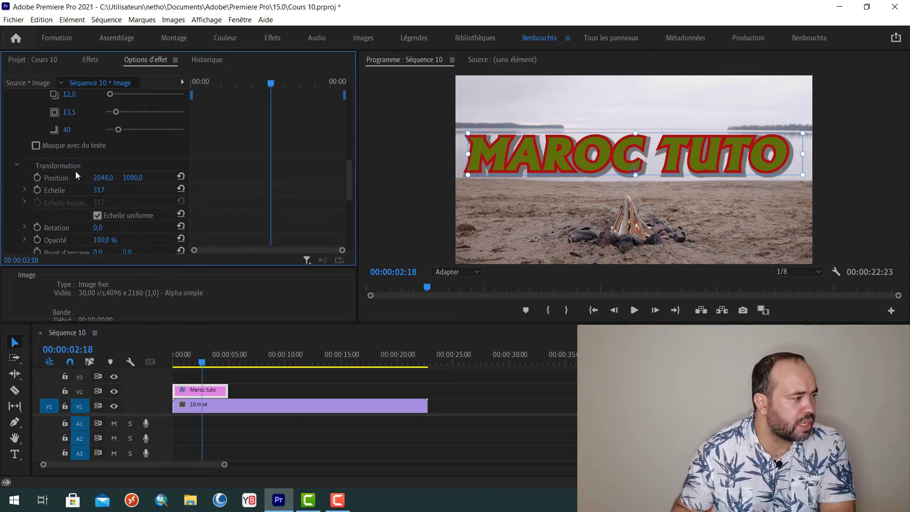
{"action": "left_click_drag", "start_coordinate": [350, 177], "coordinate": [341, 96]}
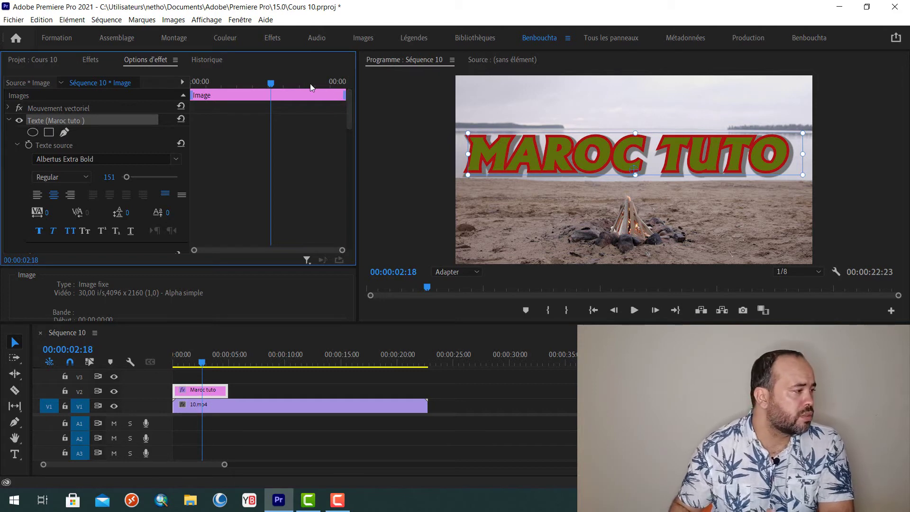
{"action": "scroll", "coordinate": [97, 210], "scroll_direction": "down", "scroll_amount": 3}
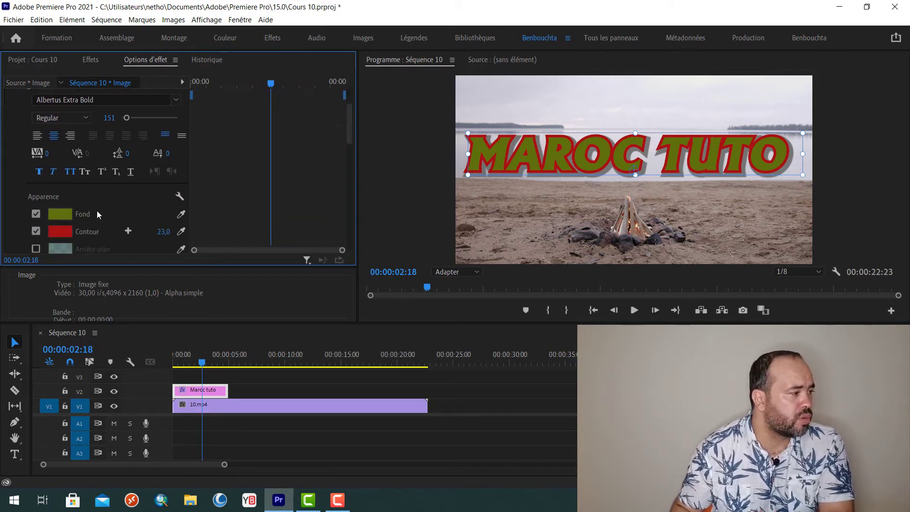
{"action": "scroll", "coordinate": [97, 211], "scroll_direction": "down", "scroll_amount": 3}
{"action": "scroll", "coordinate": [97, 210], "scroll_direction": "down", "scroll_amount": 3}
{"action": "scroll", "coordinate": [97, 211], "scroll_direction": "down", "scroll_amount": 2}
{"action": "scroll", "coordinate": [71, 149], "scroll_direction": "down", "scroll_amount": 4}
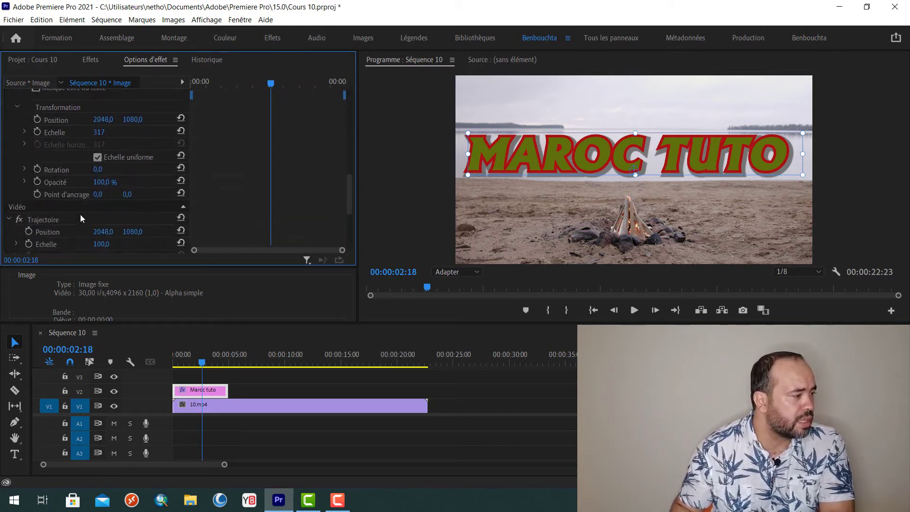
{"action": "scroll", "coordinate": [84, 152], "scroll_direction": "down", "scroll_amount": 1}
{"action": "scroll", "coordinate": [82, 184], "scroll_direction": "down", "scroll_amount": 2}
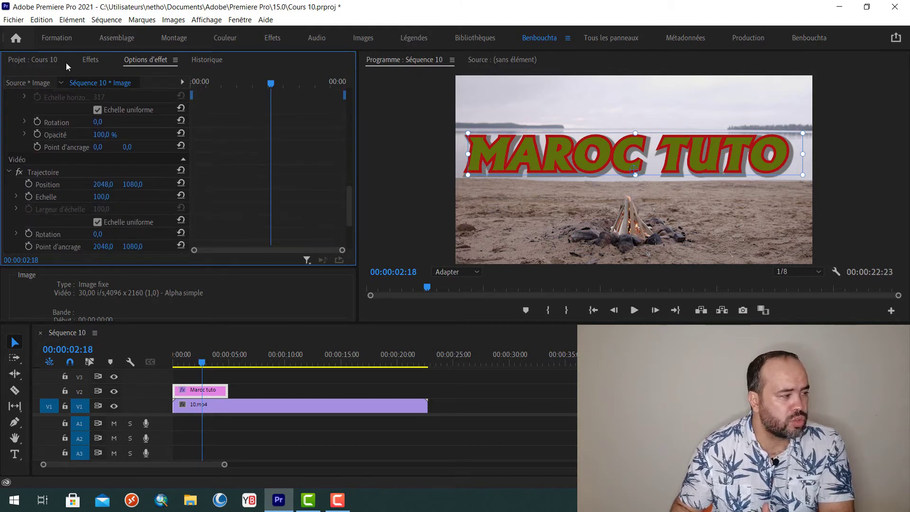
{"action": "scroll", "coordinate": [108, 251], "scroll_direction": "down", "scroll_amount": 2}
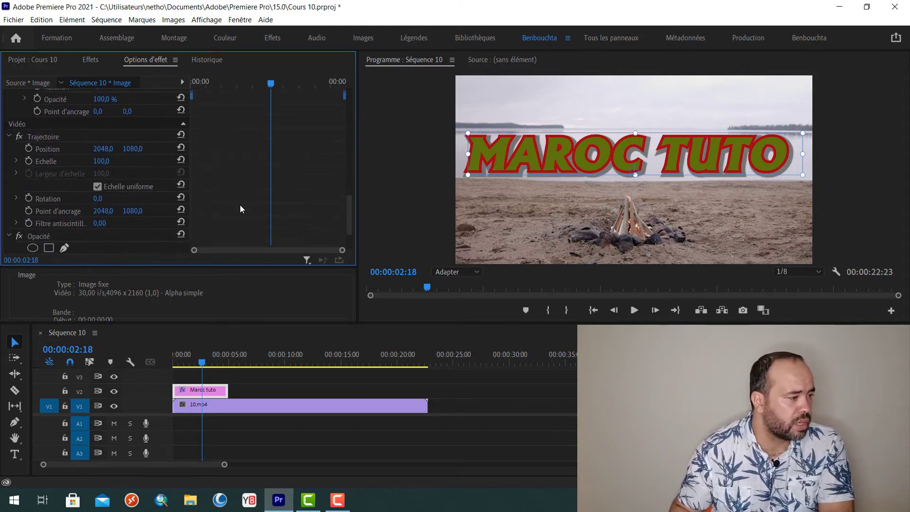
{"action": "left_click_drag", "start_coordinate": [349, 200], "coordinate": [343, 101]}
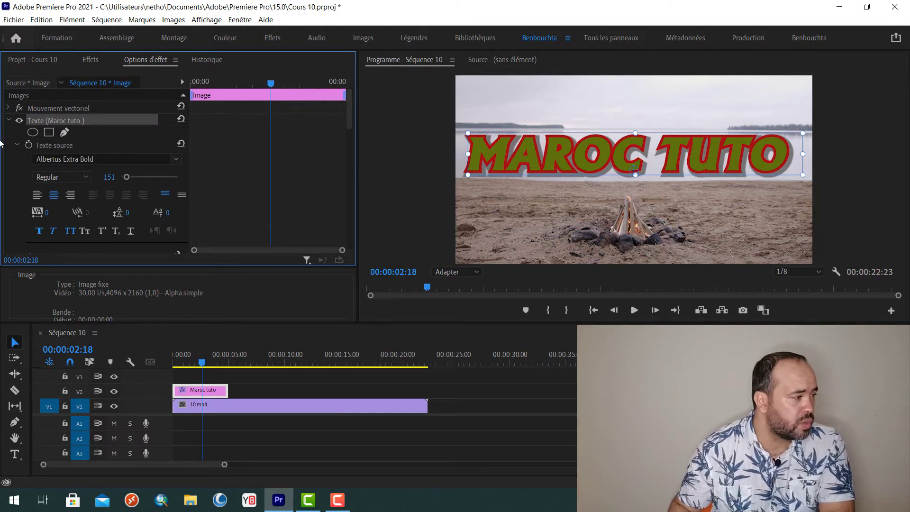
{"action": "left_click", "coordinate": [9, 120]}
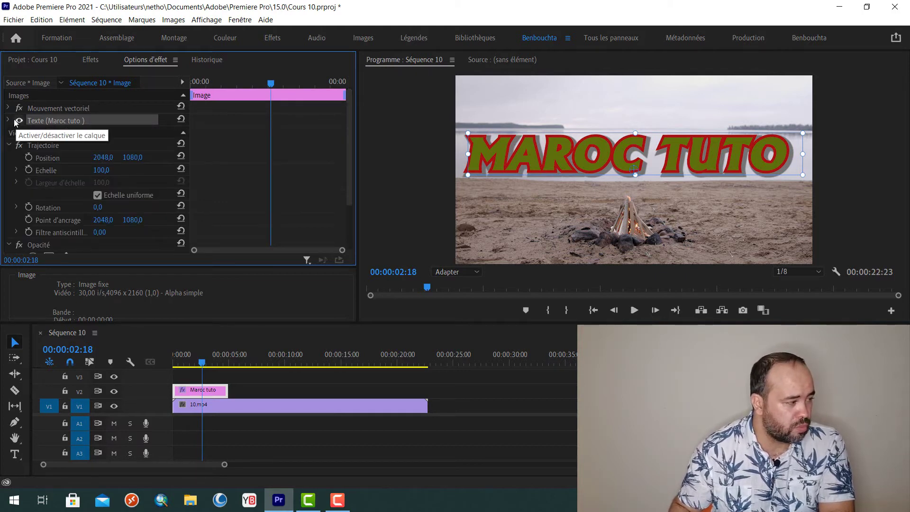
{"action": "left_click", "coordinate": [9, 120]}
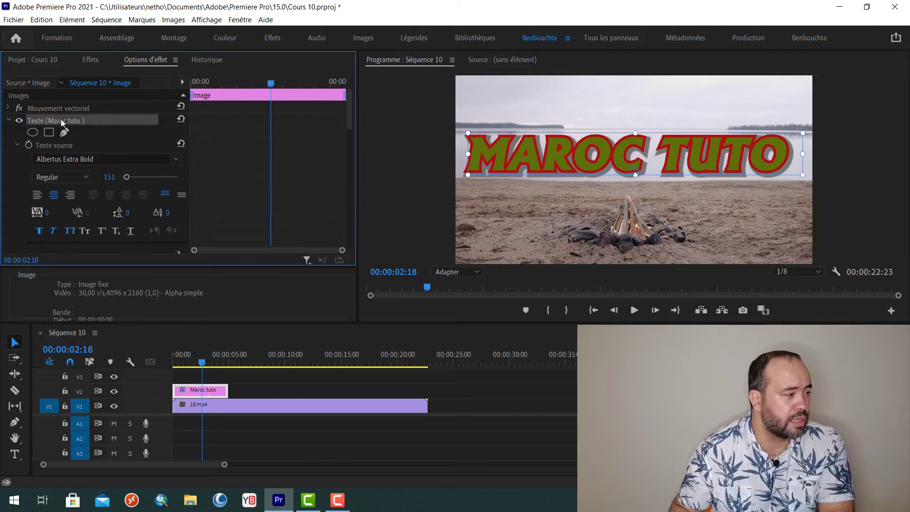
{"action": "scroll", "coordinate": [84, 200], "scroll_direction": "down", "scroll_amount": 5}
{"action": "scroll", "coordinate": [84, 203], "scroll_direction": "down", "scroll_amount": 4}
{"action": "scroll", "coordinate": [84, 204], "scroll_direction": "down", "scroll_amount": 4}
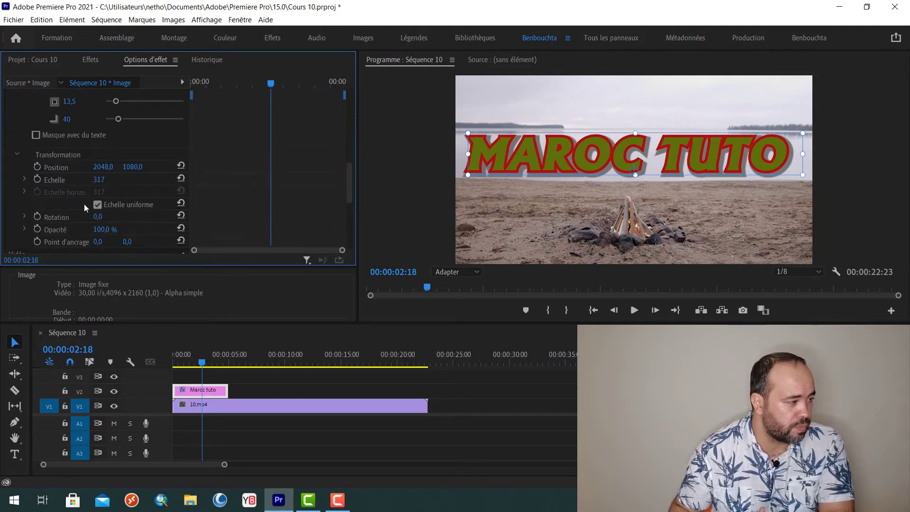
{"action": "scroll", "coordinate": [83, 169], "scroll_direction": "up", "scroll_amount": 2}
{"action": "scroll", "coordinate": [83, 169], "scroll_direction": "up", "scroll_amount": 3}
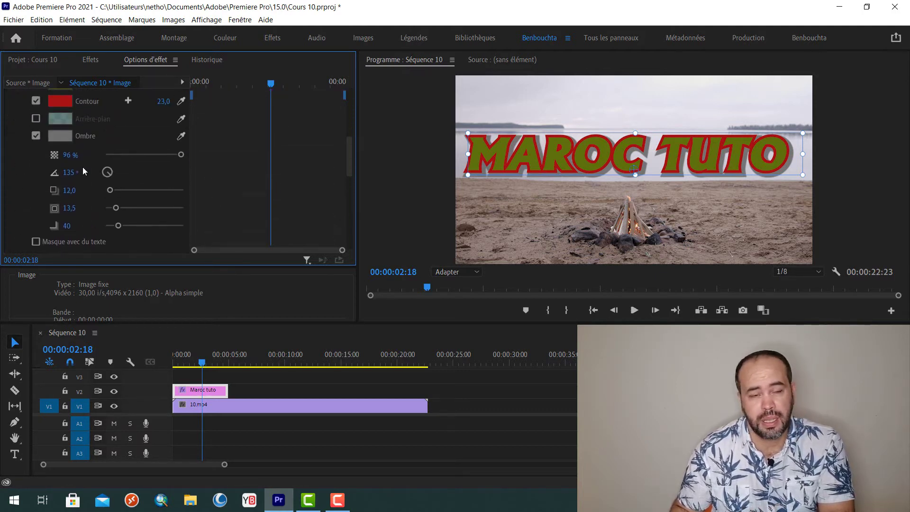
{"action": "scroll", "coordinate": [82, 169], "scroll_direction": "down", "scroll_amount": 5}
{"action": "scroll", "coordinate": [24, 204], "scroll_direction": "down", "scroll_amount": 3}
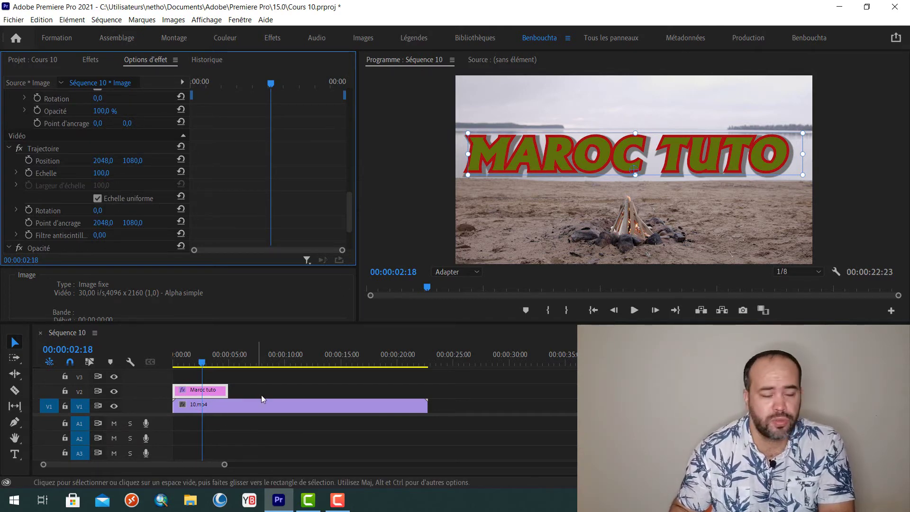
Rewind to the start of Séquence 10 and play the title preview
{"action": "mouse_move", "coordinate": [205, 366]}
{"action": "left_mouse_down"}
{"action": "mouse_move", "coordinate": [177, 370]}
{"action": "mouse_move", "coordinate": [174, 362]}
{"action": "left_mouse_up"}
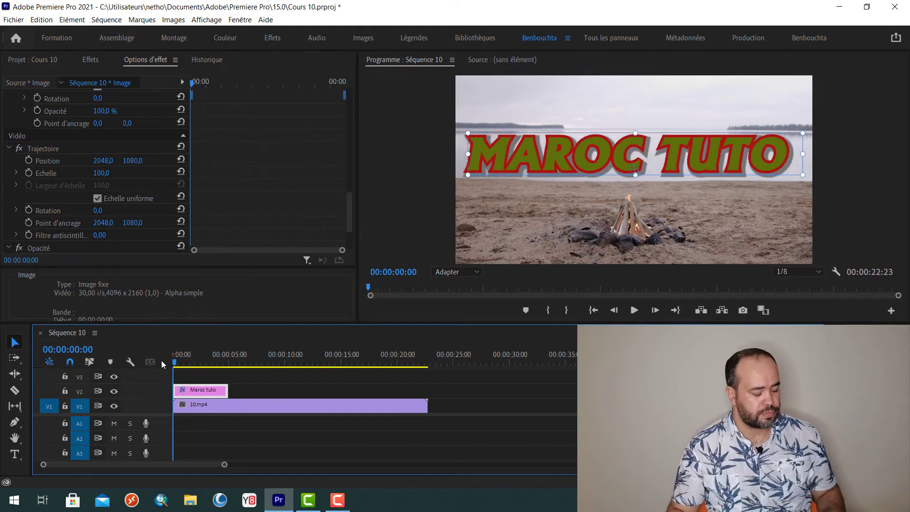
{"action": "key", "text": "space"}
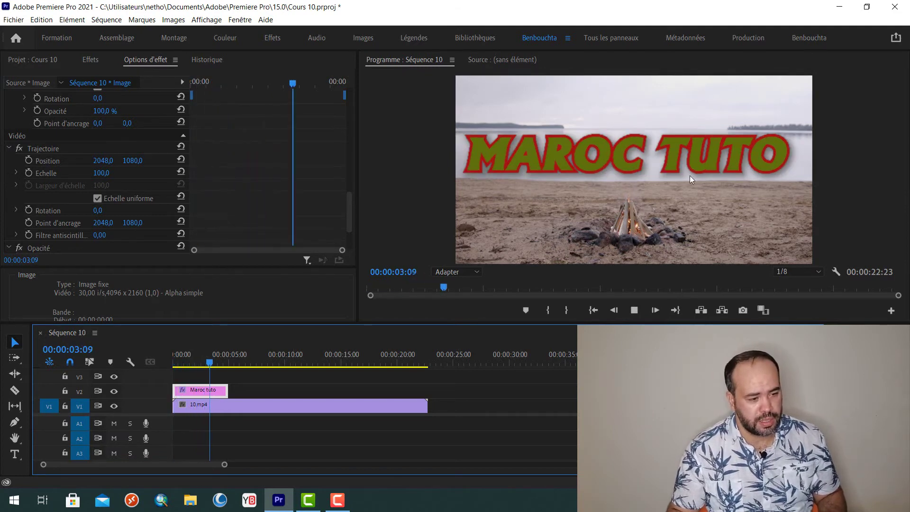
Set the Program monitor resolution to 1/2 and replay the sequence from the start
{"action": "key", "text": "space"}
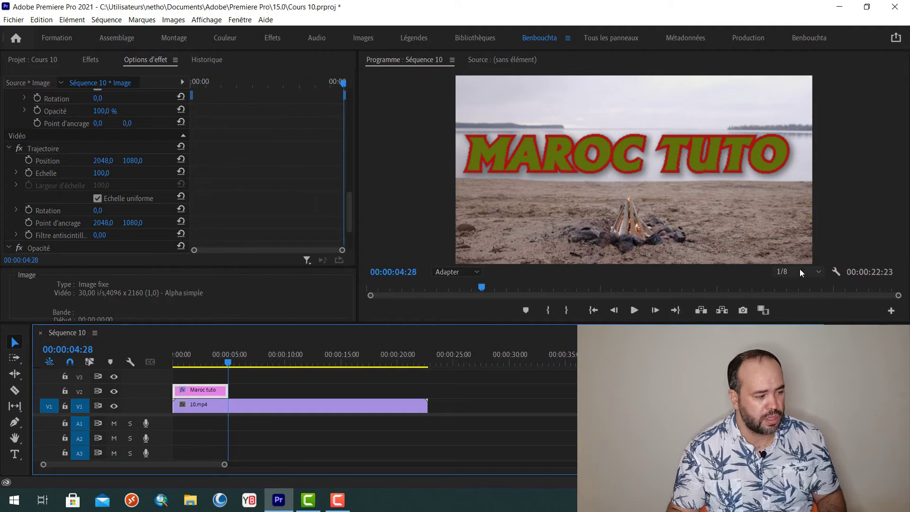
{"action": "left_click", "coordinate": [799, 274]}
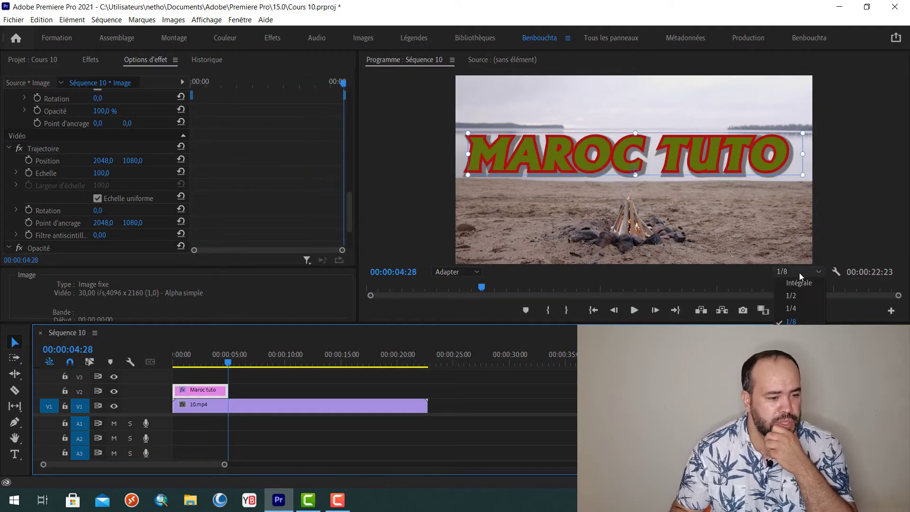
{"action": "left_click", "coordinate": [796, 293]}
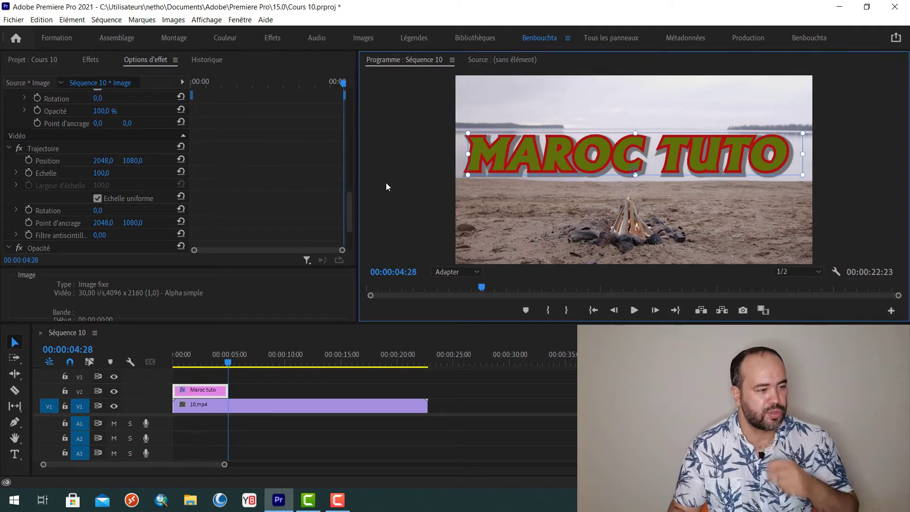
{"action": "left_click_drag", "start_coordinate": [199, 368], "coordinate": [165, 369]}
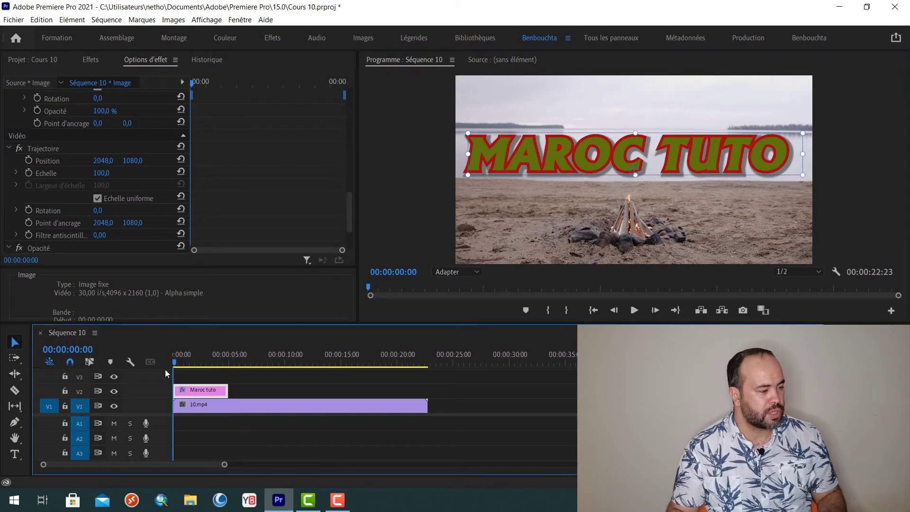
{"action": "key", "text": "space"}
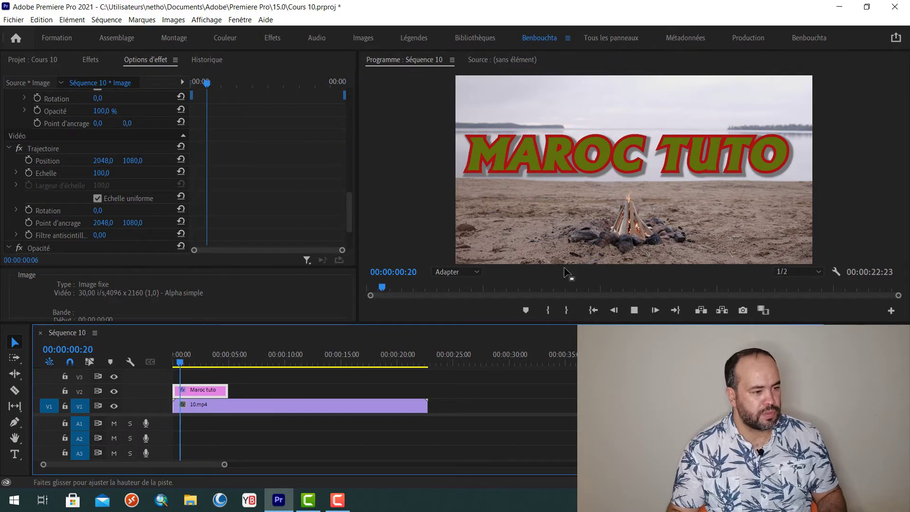
{"action": "left_click", "coordinate": [590, 172]}
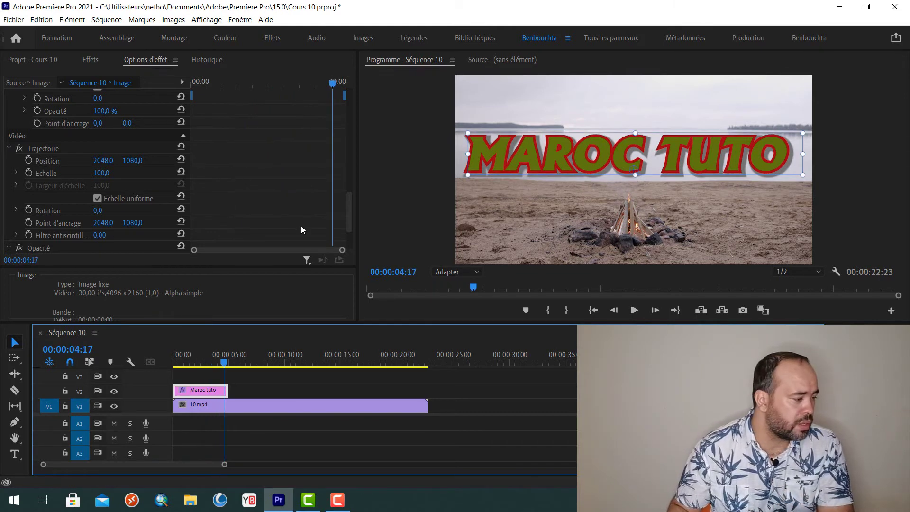
Place the playhead just past the end of the MAROC TUTO title clip
{"action": "left_click_drag", "start_coordinate": [223, 363], "coordinate": [160, 369]}
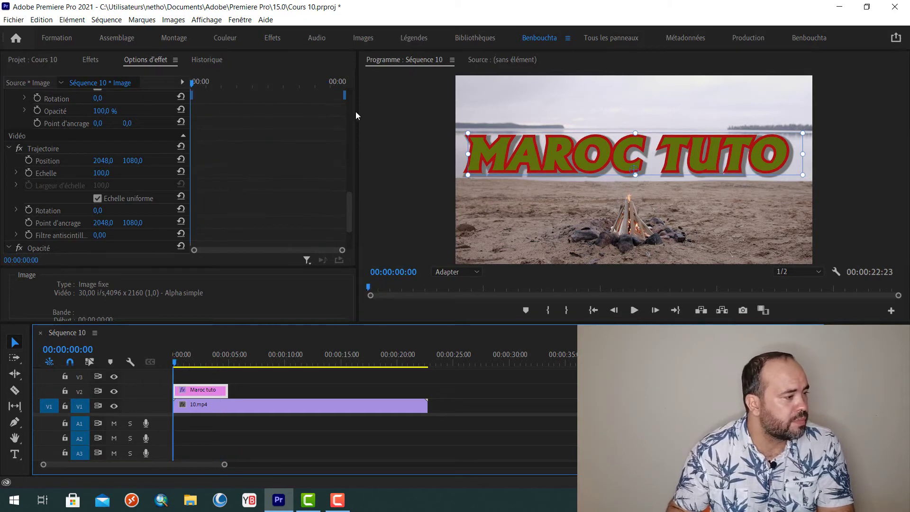
{"action": "left_click_drag", "start_coordinate": [347, 206], "coordinate": [357, 90]}
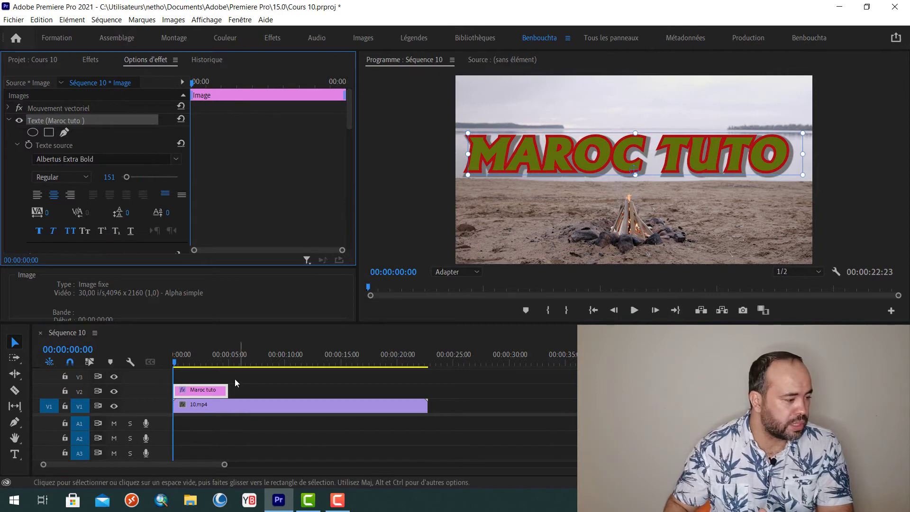
{"action": "left_click", "coordinate": [235, 362]}
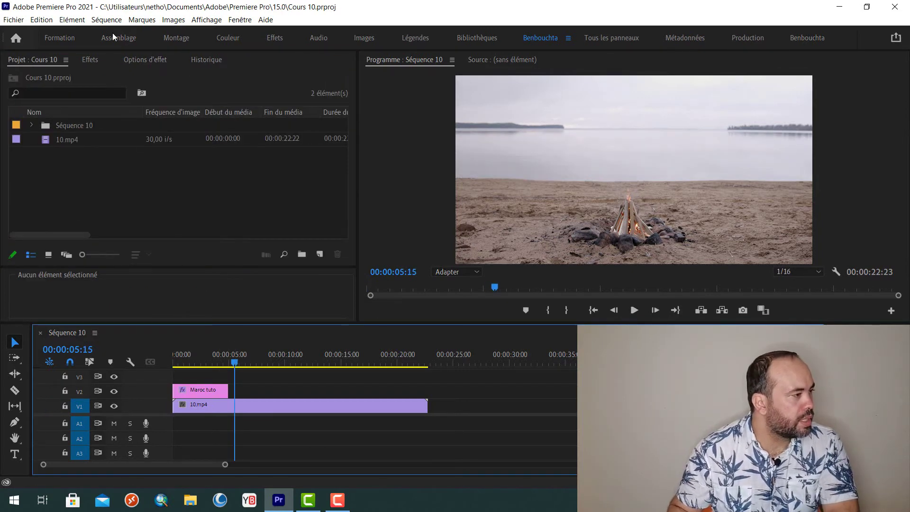
{"action": "left_click", "coordinate": [167, 21]}
{"action": "mouse_move", "coordinate": [215, 46]}
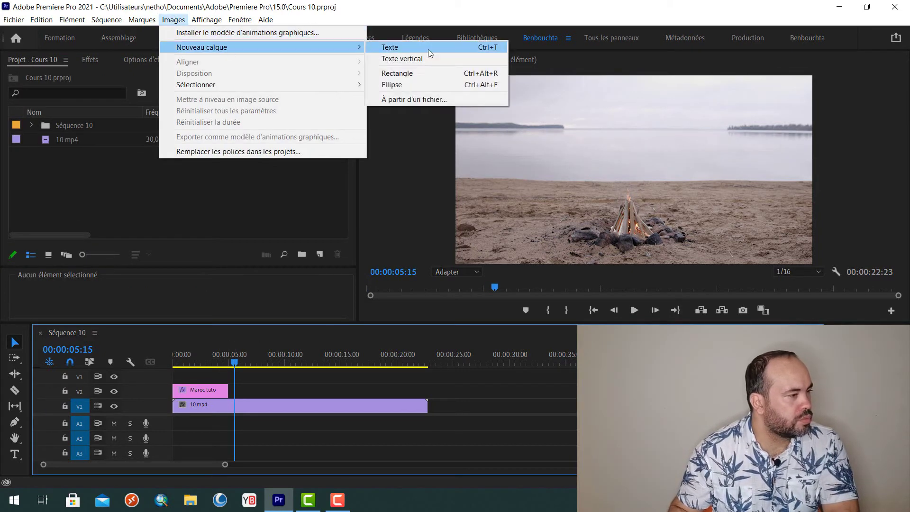
{"action": "left_click", "coordinate": [428, 49]}
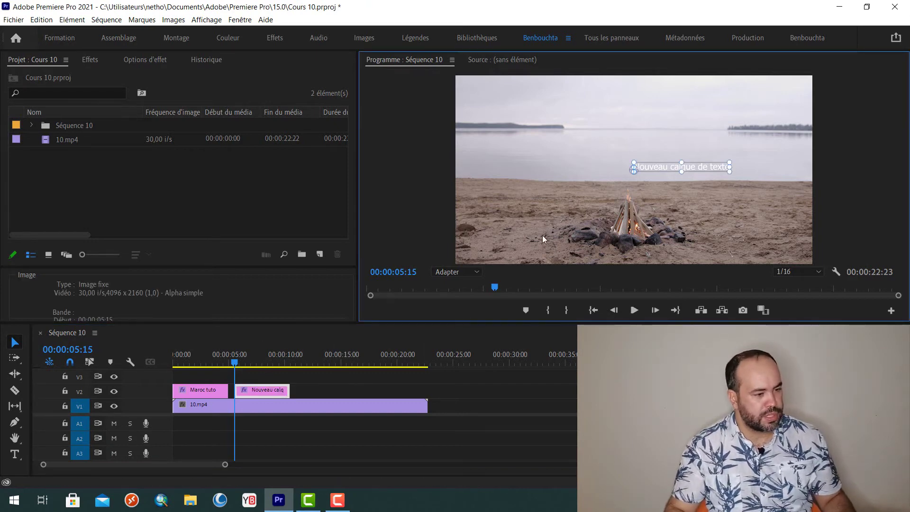
{"action": "double_click", "coordinate": [698, 169]}
{"action": "key", "text": "ctrl+a"}
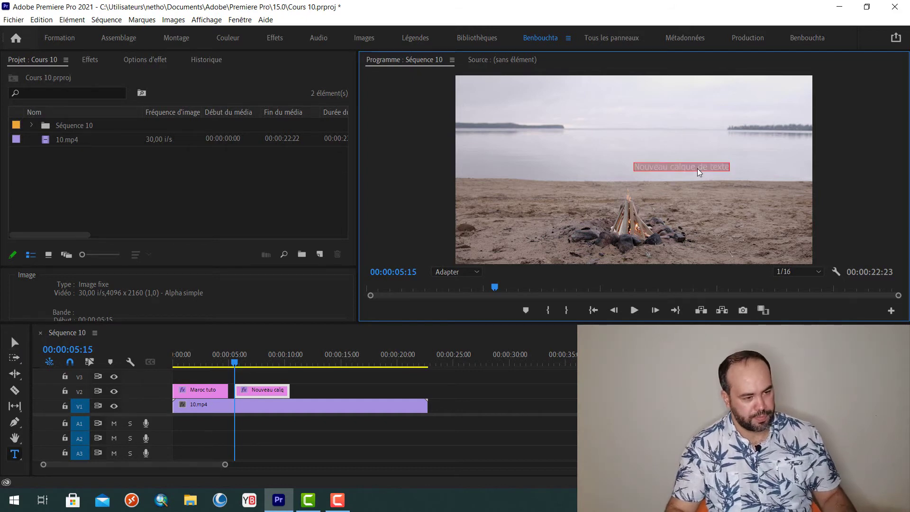
{"action": "key", "text": "alt"}
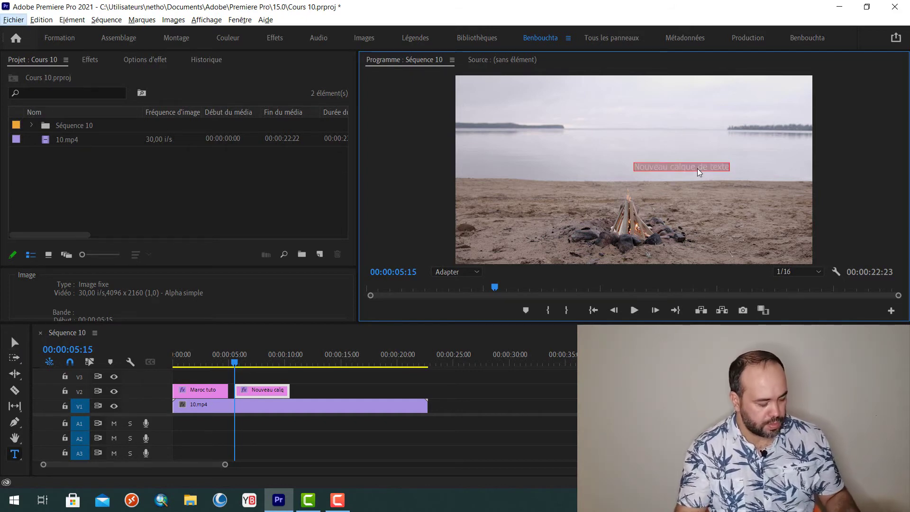
{"action": "key", "text": "alt"}
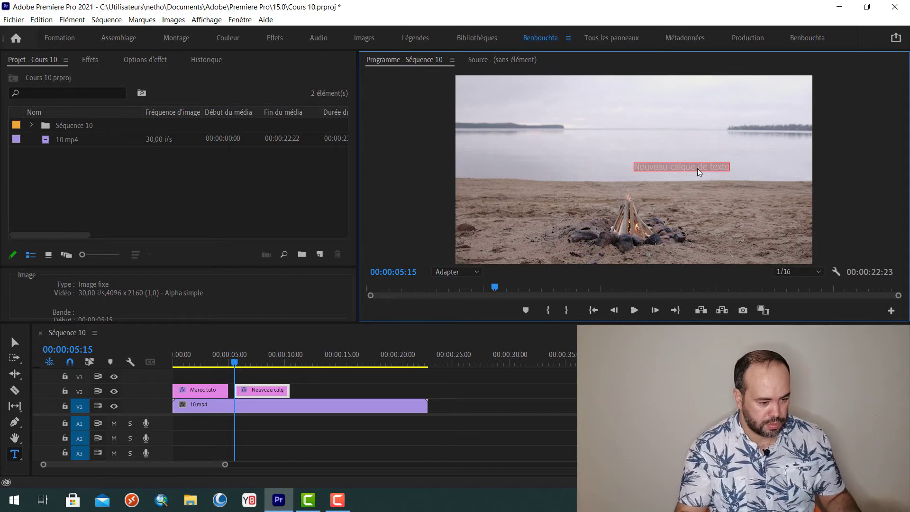
{"action": "key", "text": "BackSpace"}
{"action": "type", "text": "J"}
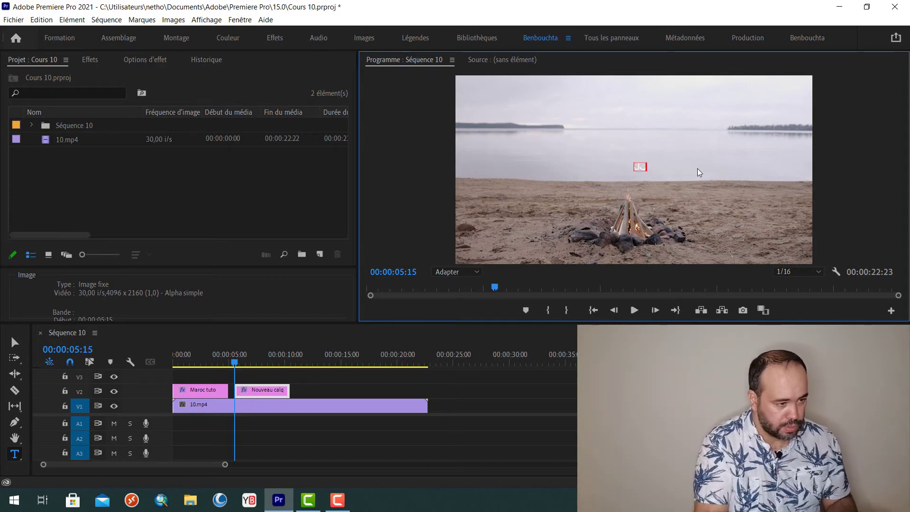
{"action": "type", "text": "J"}
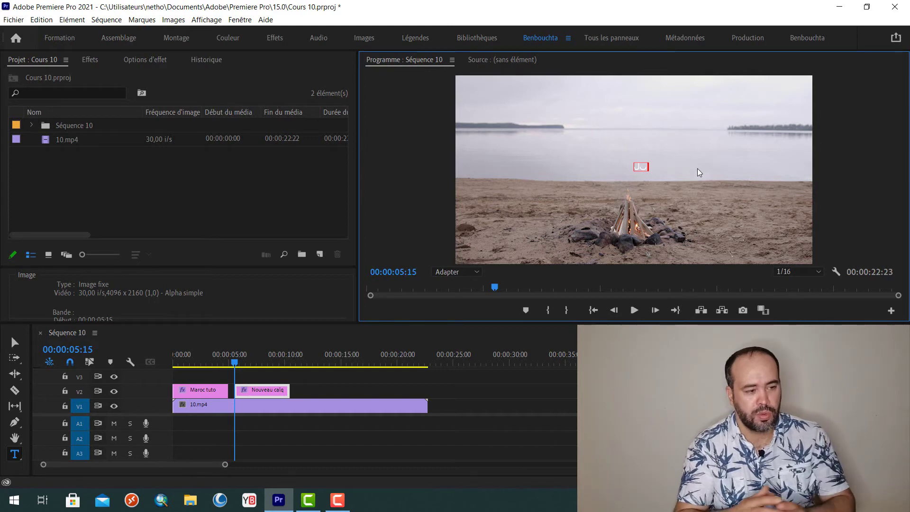
{"action": "left_click", "coordinate": [14, 342]}
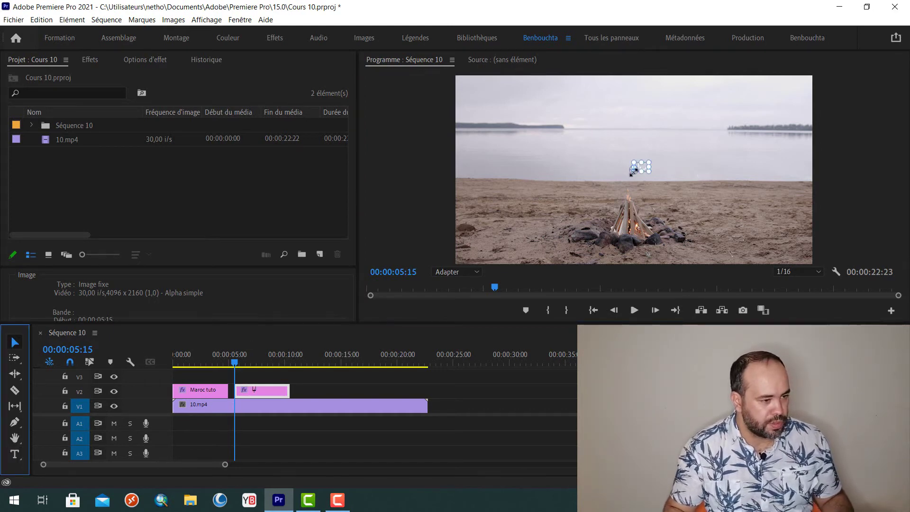
{"action": "left_click_drag", "start_coordinate": [649, 162], "coordinate": [695, 138]}
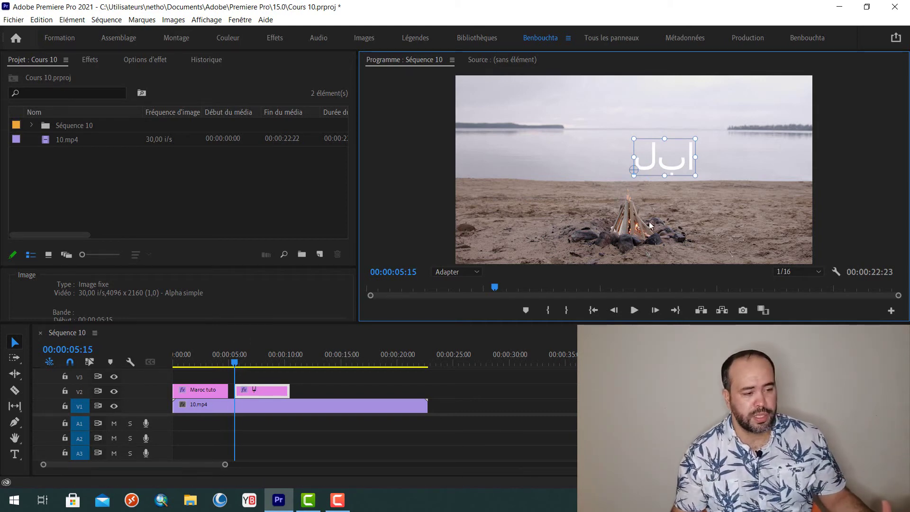
{"action": "left_click", "coordinate": [255, 389]}
Delete the trial Arabic clip and set the text engine to Moyen-Orient et Asie du Sud
{"action": "key", "text": "Delete"}
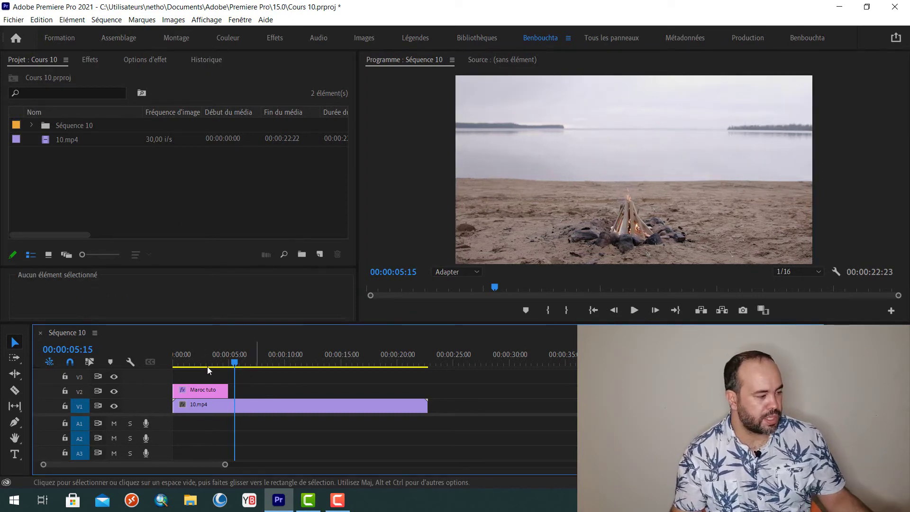
{"action": "left_click", "coordinate": [189, 366]}
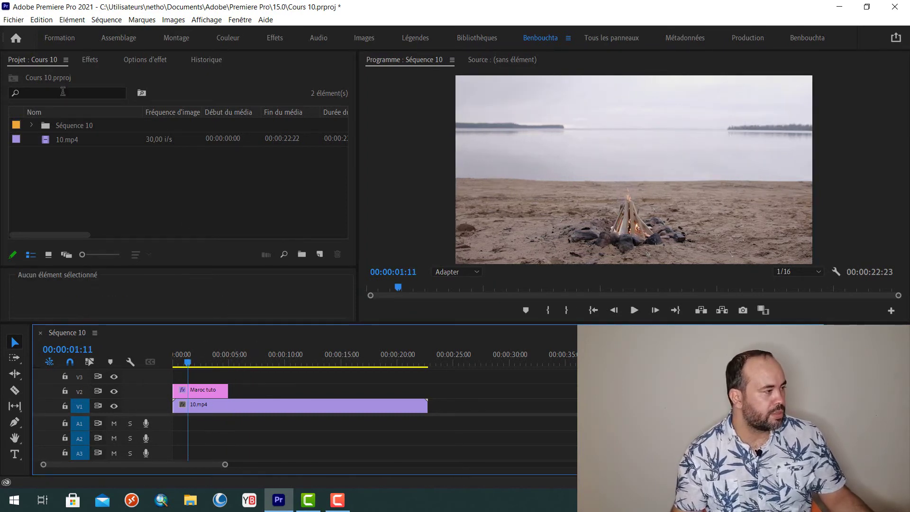
{"action": "left_click", "coordinate": [41, 18]}
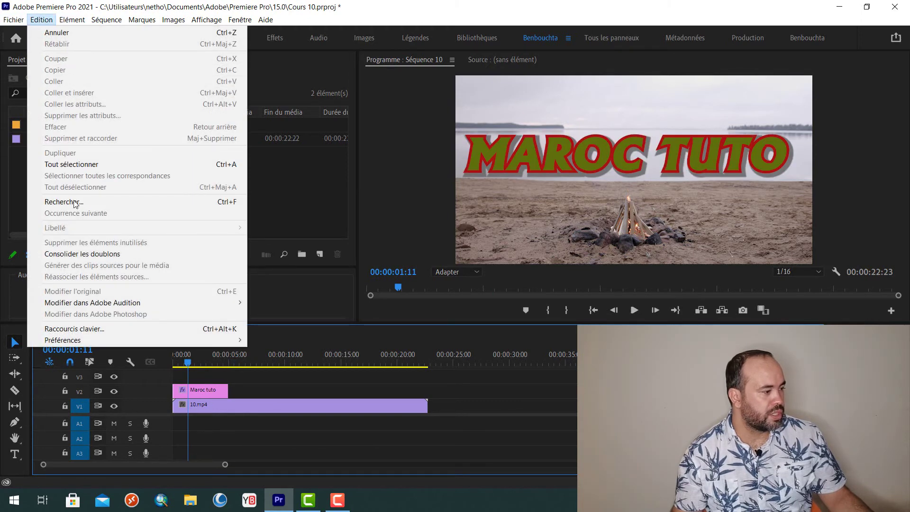
{"action": "mouse_move", "coordinate": [70, 345]}
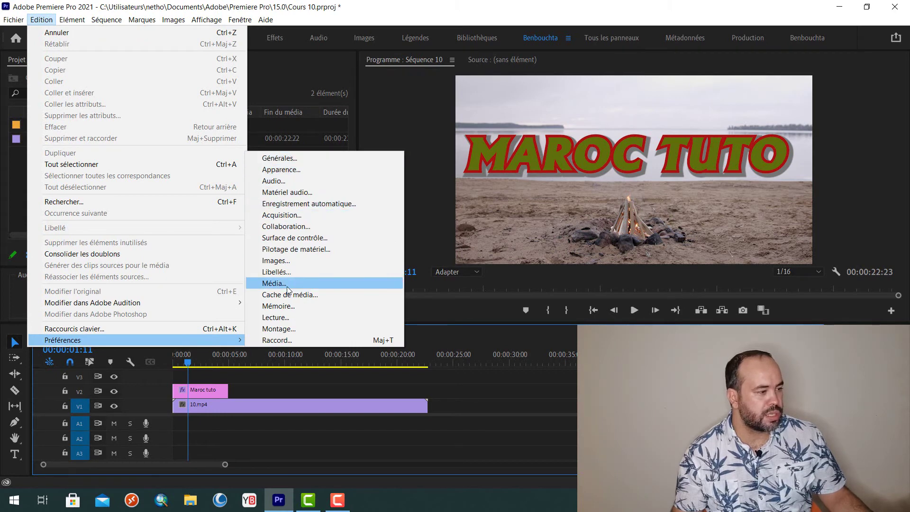
{"action": "left_click", "coordinate": [286, 262]}
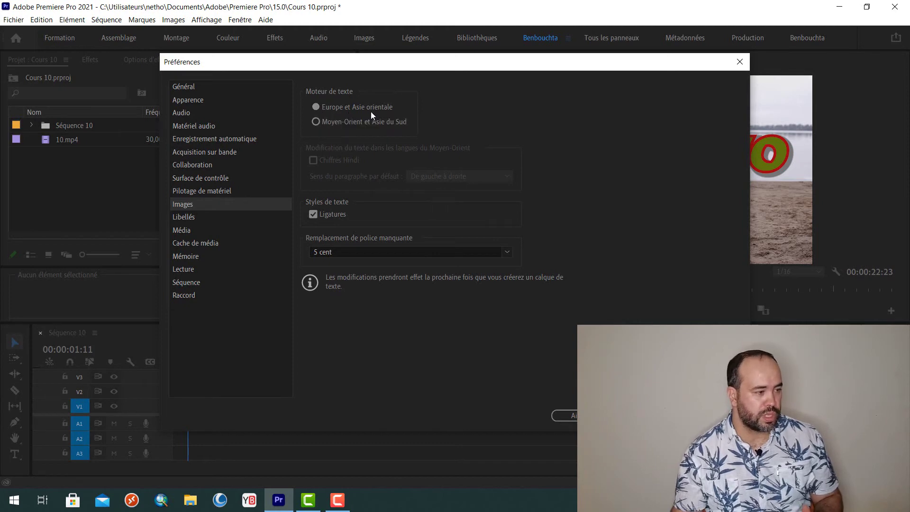
{"action": "left_click", "coordinate": [315, 121]}
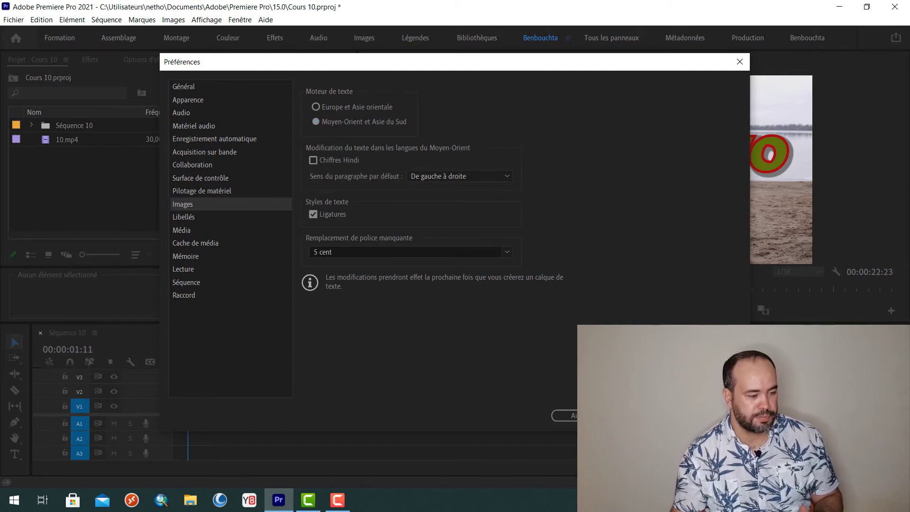
{"action": "key", "text": "Return"}
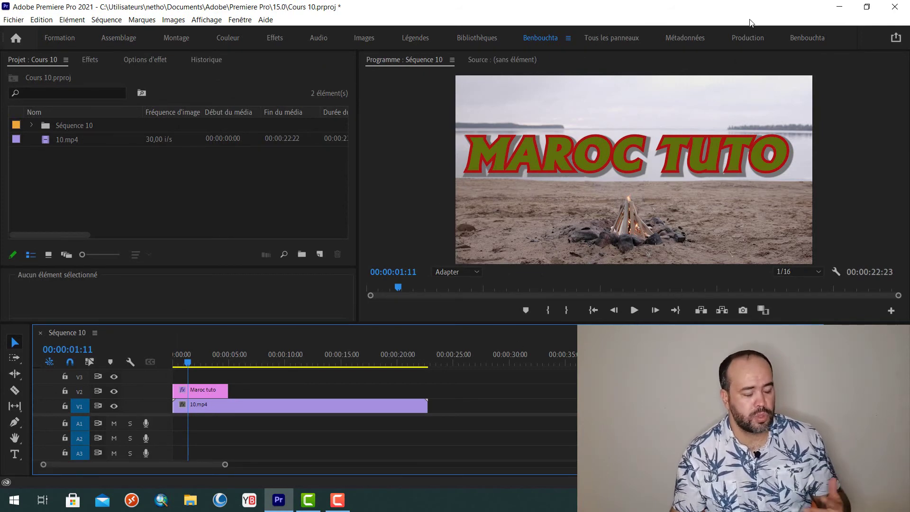
Save Cours 10, restart Premiere Pro, and move the playhead to 00:00:05:10
{"action": "left_click", "coordinate": [894, 7]}
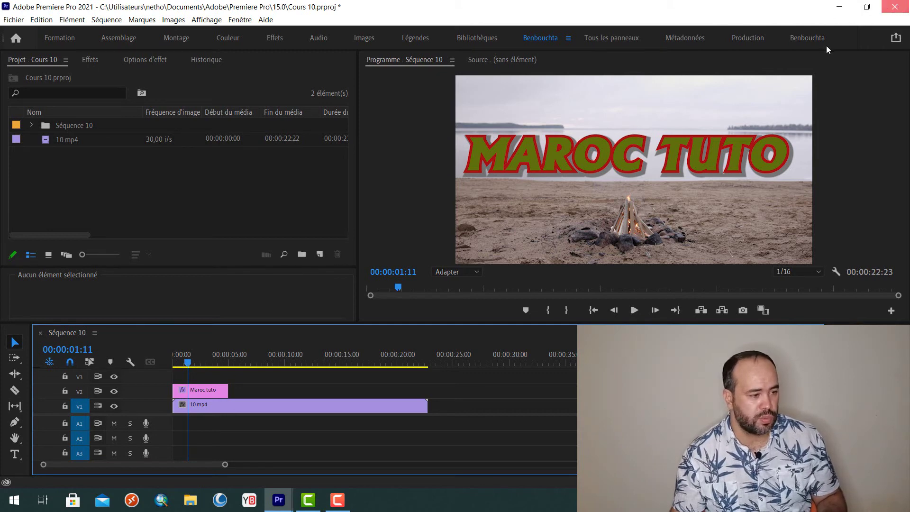
{"action": "left_click", "coordinate": [426, 263]}
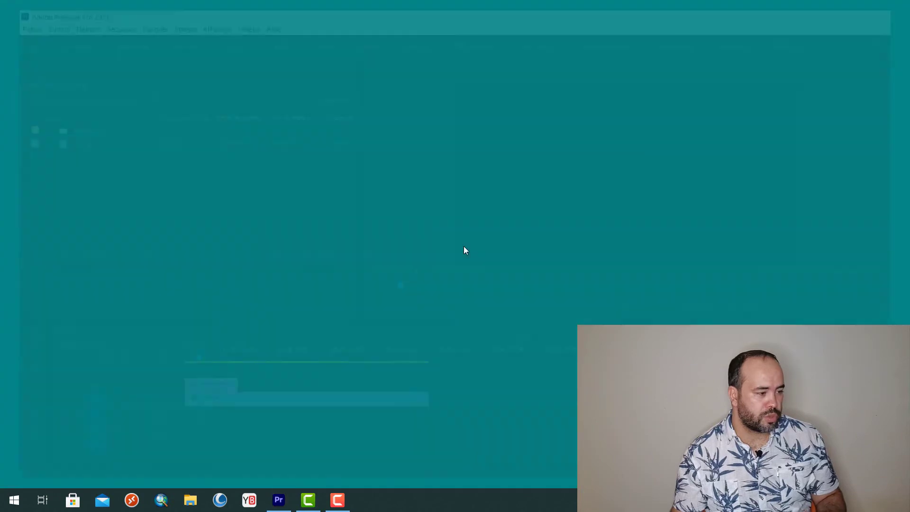
{"action": "left_click", "coordinate": [283, 500]}
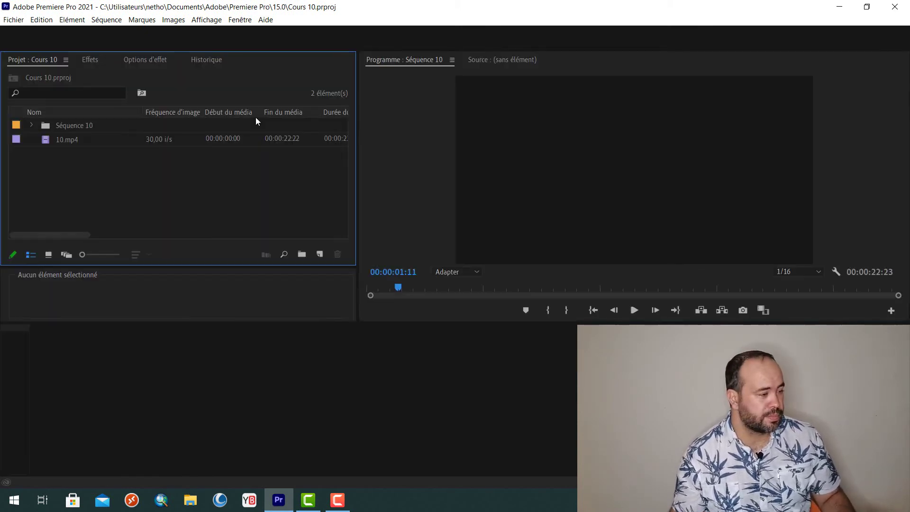
{"action": "left_click_drag", "start_coordinate": [188, 363], "coordinate": [232, 362]}
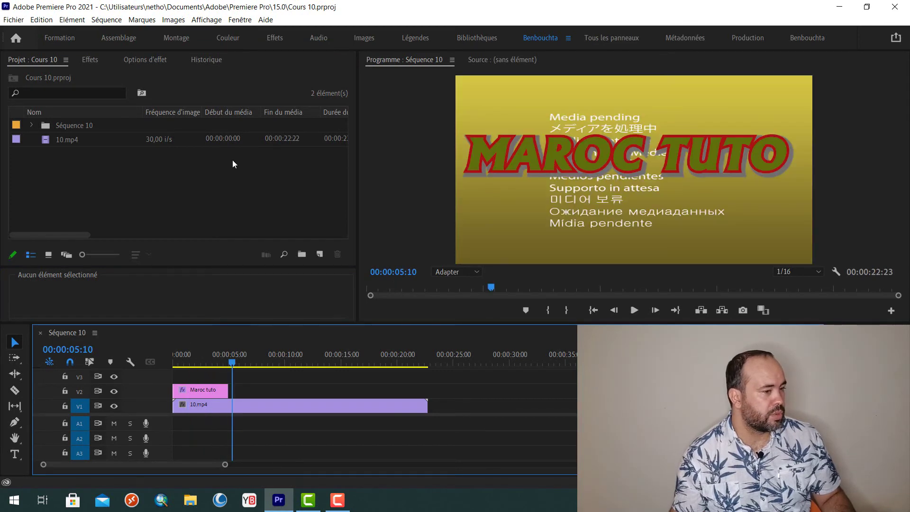
Add a new text layer on V2 and place the playhead on it
{"action": "left_click", "coordinate": [173, 19]}
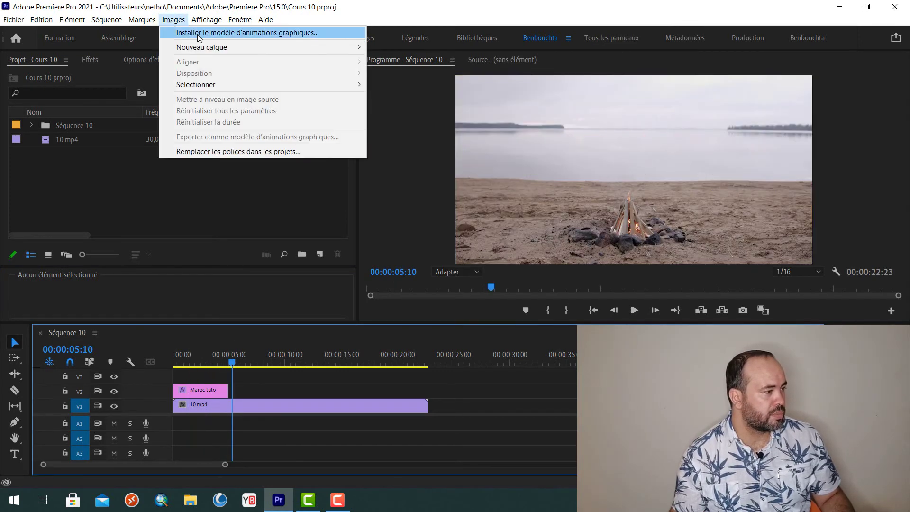
{"action": "left_click", "coordinate": [388, 82]}
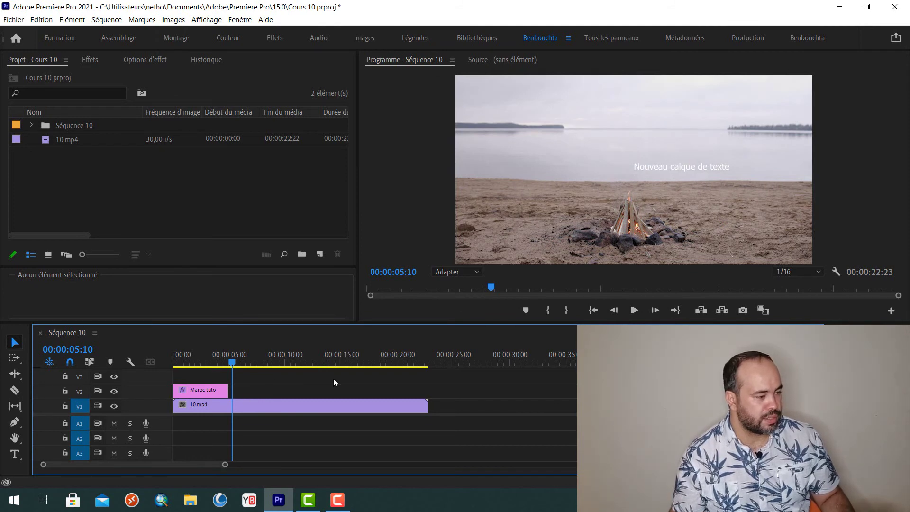
{"action": "left_click", "coordinate": [260, 391]}
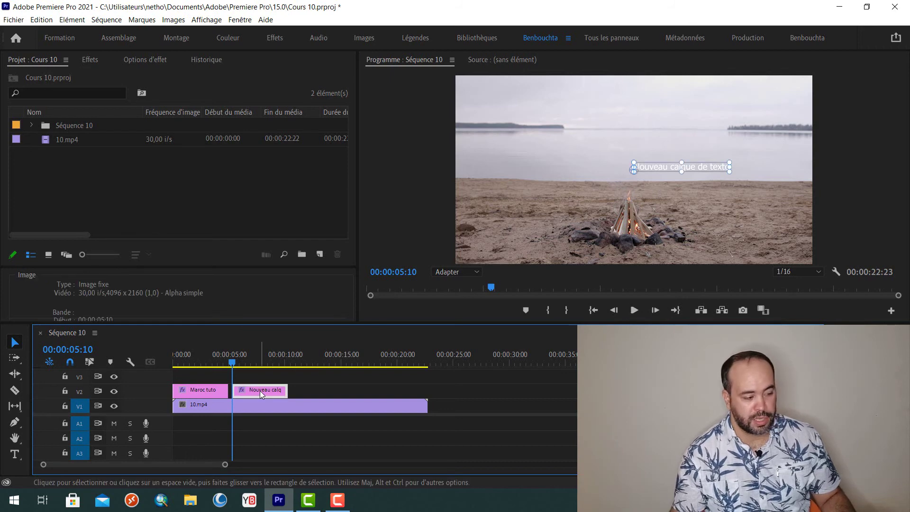
{"action": "left_click", "coordinate": [246, 365]}
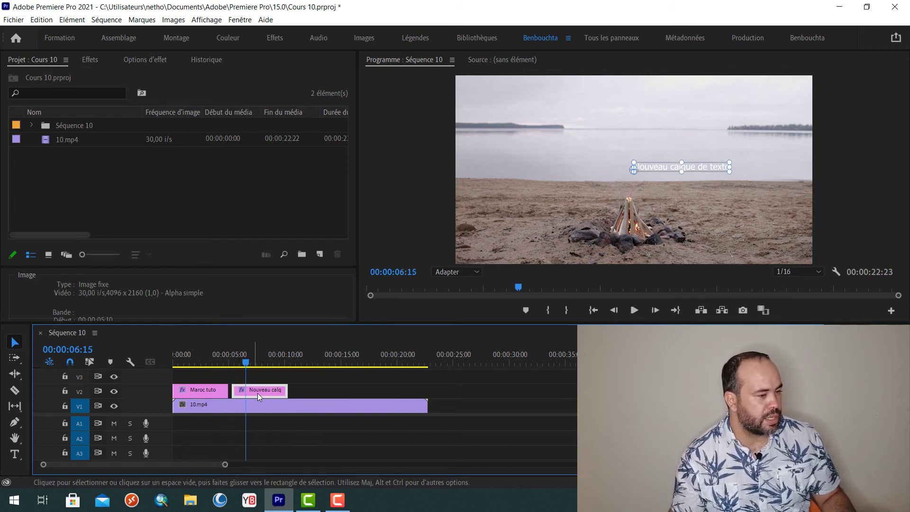
Replace the placeholder text with the Arabic word المغرب
{"action": "double_click", "coordinate": [658, 167]}
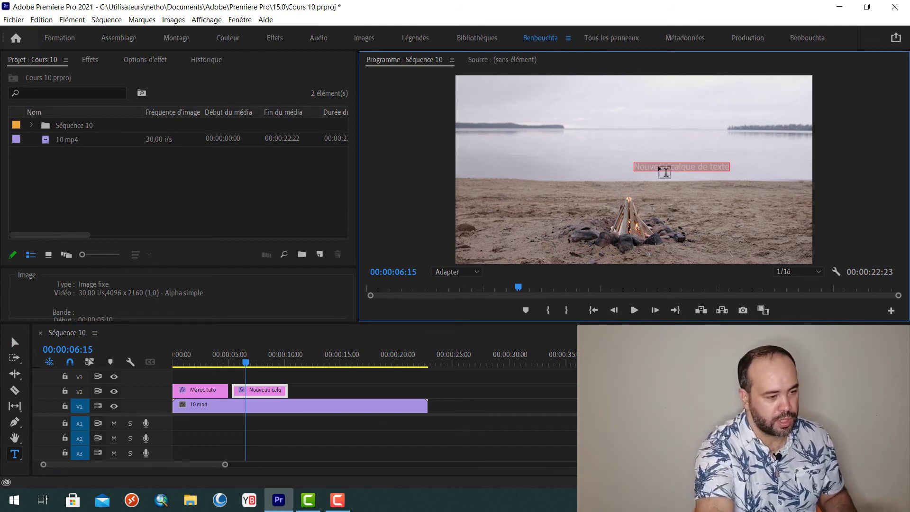
{"action": "type", "text": "no"}
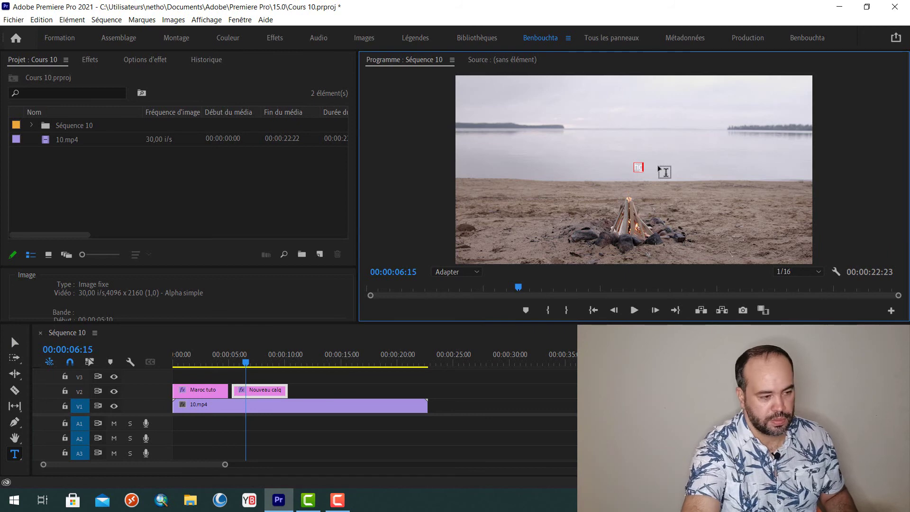
{"action": "key", "text": "BackSpace"}
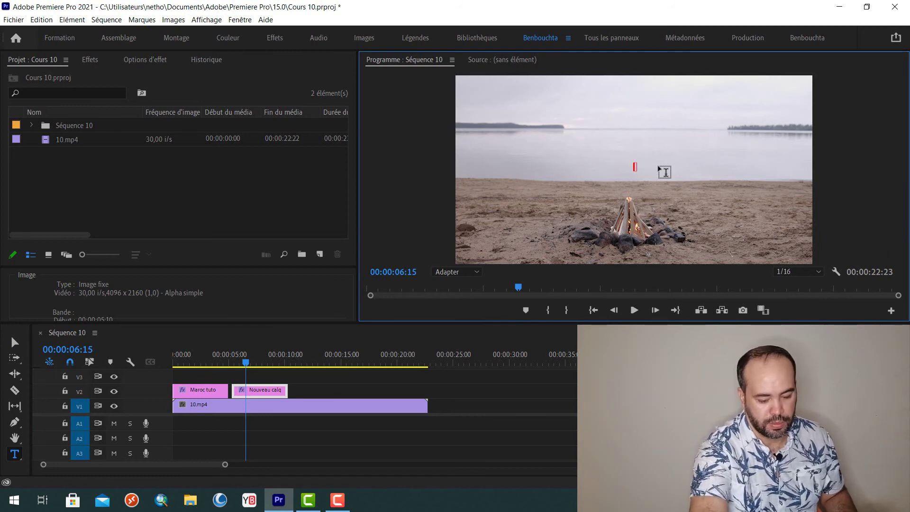
{"action": "type", "text": "sal"}
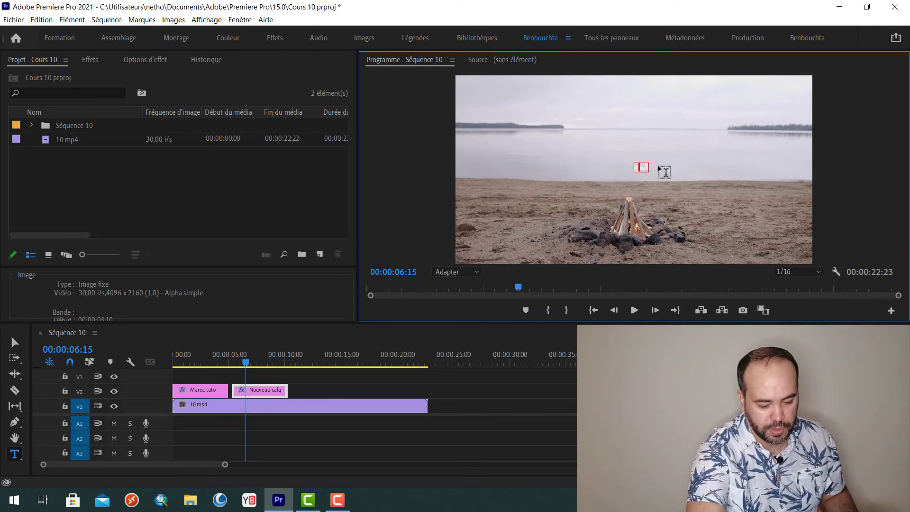
{"action": "type", "text": "غرب"}
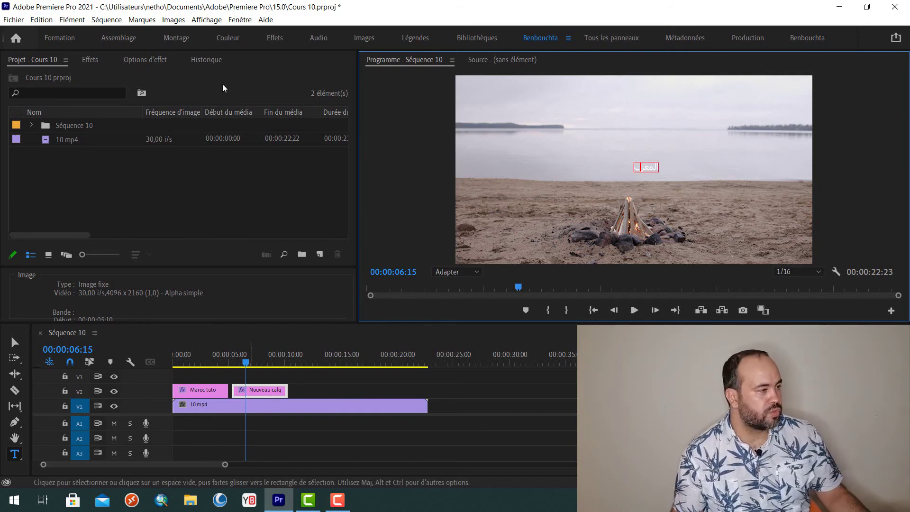
Scale the Arabic title to 418 in Options d'effet
{"action": "left_click", "coordinate": [142, 58]}
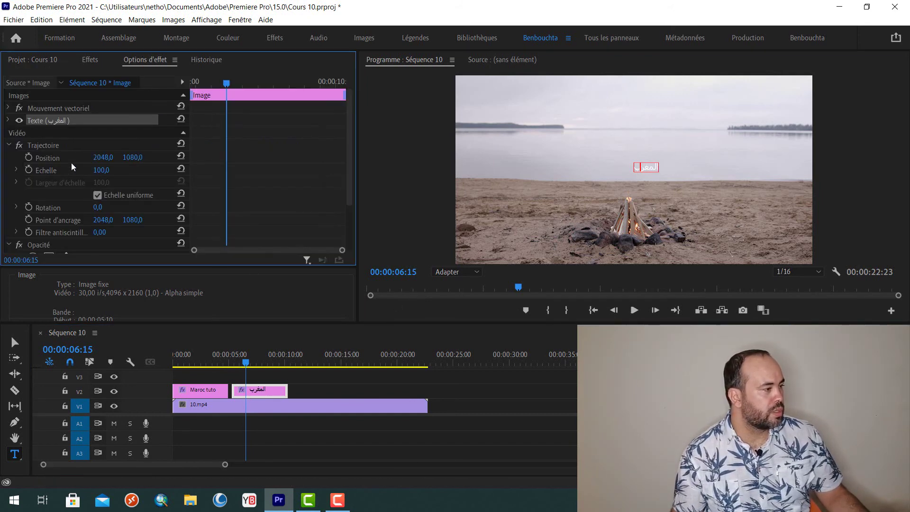
{"action": "left_click_drag", "start_coordinate": [101, 169], "coordinate": [164, 170]}
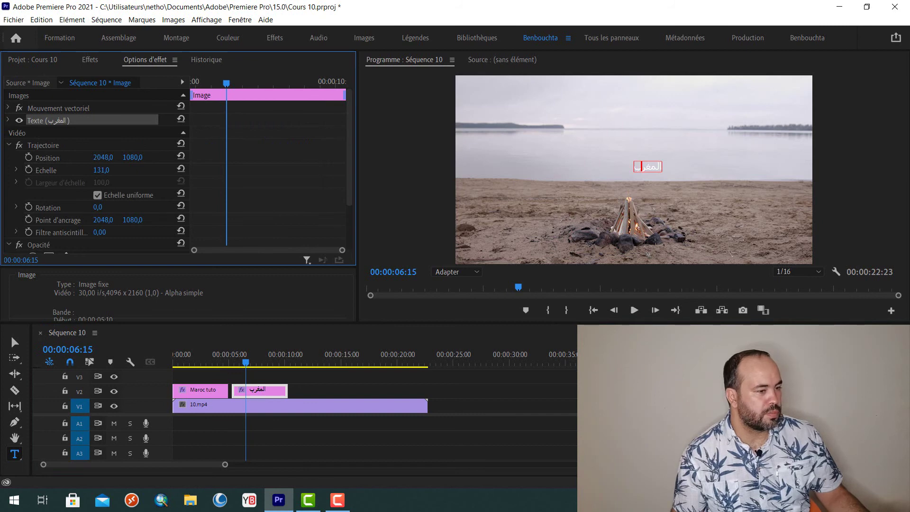
{"action": "left_click_drag", "start_coordinate": [101, 170], "coordinate": [136, 170]}
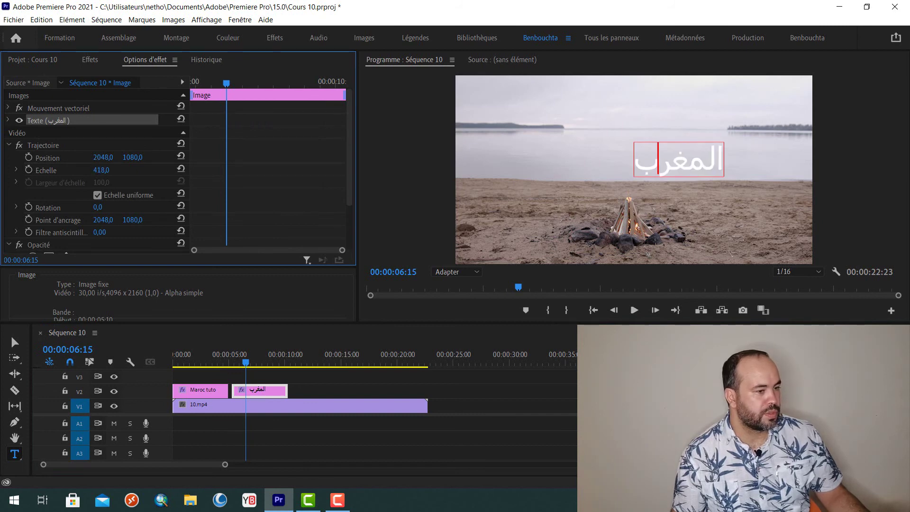
{"action": "key", "text": "v"}
{"action": "left_click", "coordinate": [650, 168]}
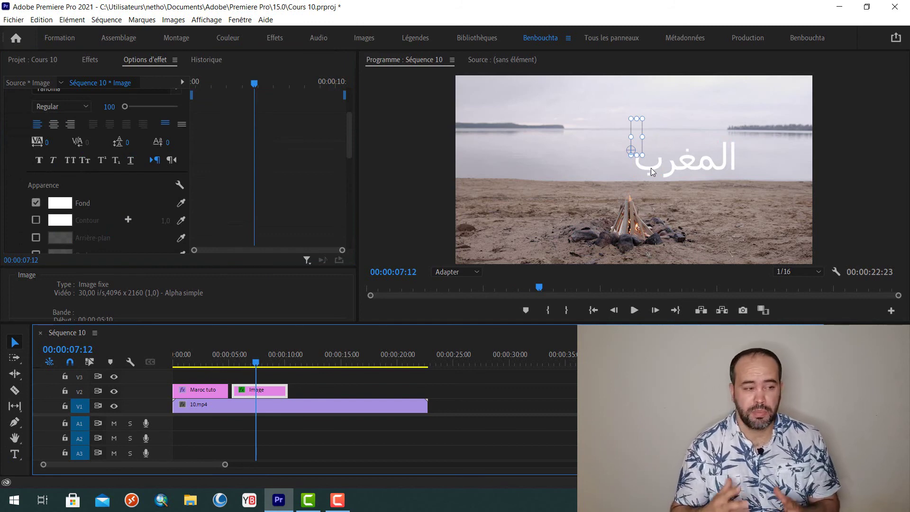
{"action": "left_click", "coordinate": [41, 19]}
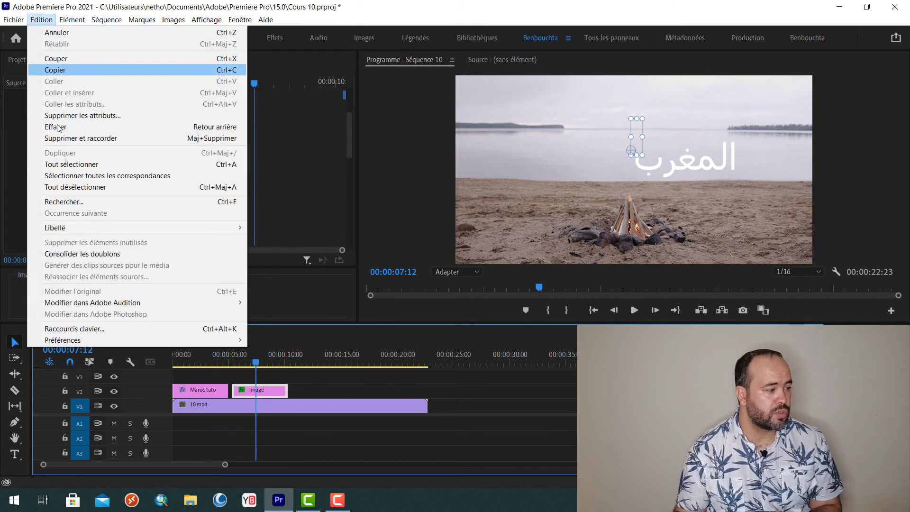
{"action": "mouse_move", "coordinate": [78, 341]}
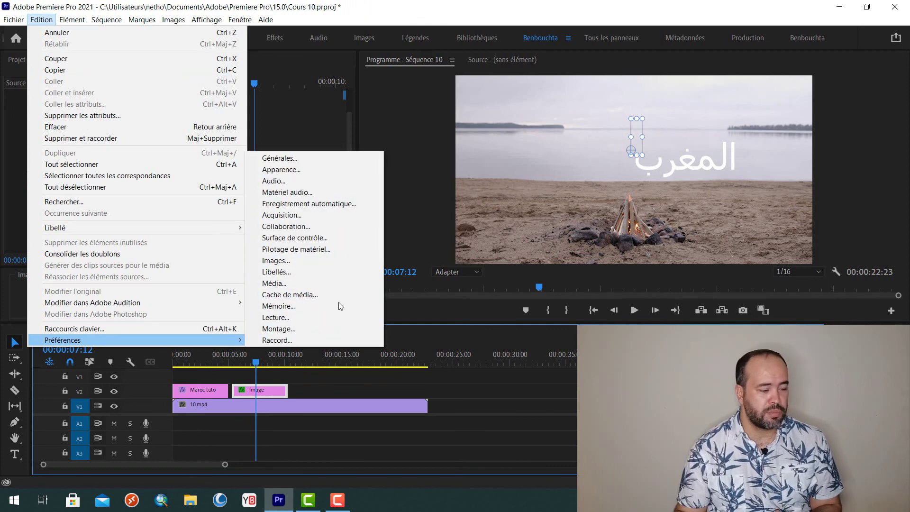
{"action": "left_click", "coordinate": [271, 363]}
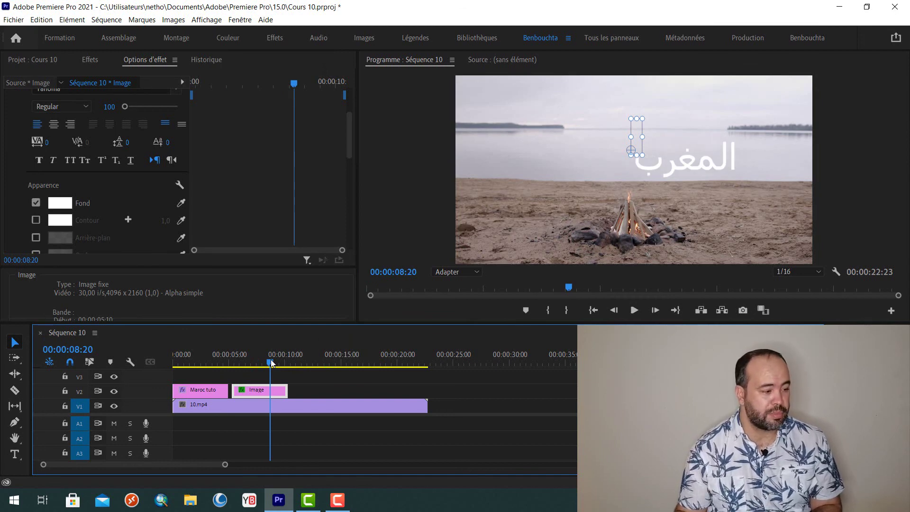
{"action": "left_click_drag", "start_coordinate": [271, 363], "coordinate": [253, 370]}
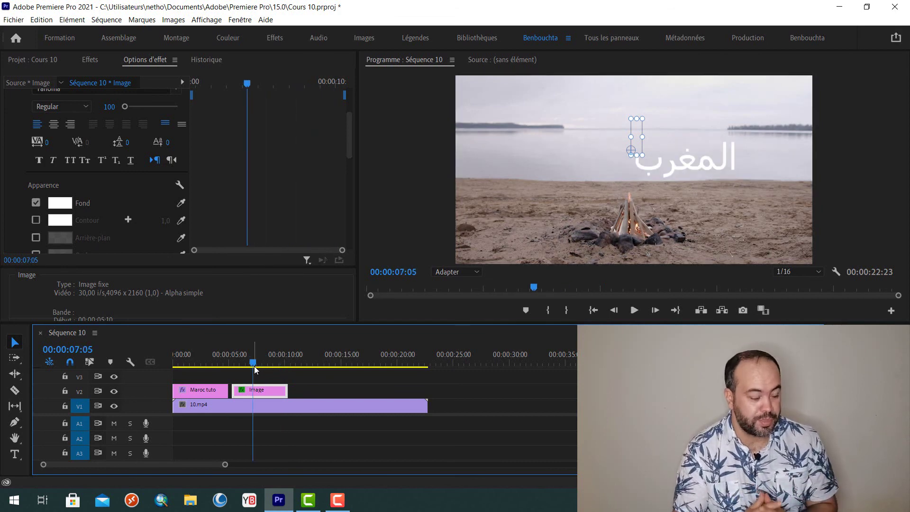